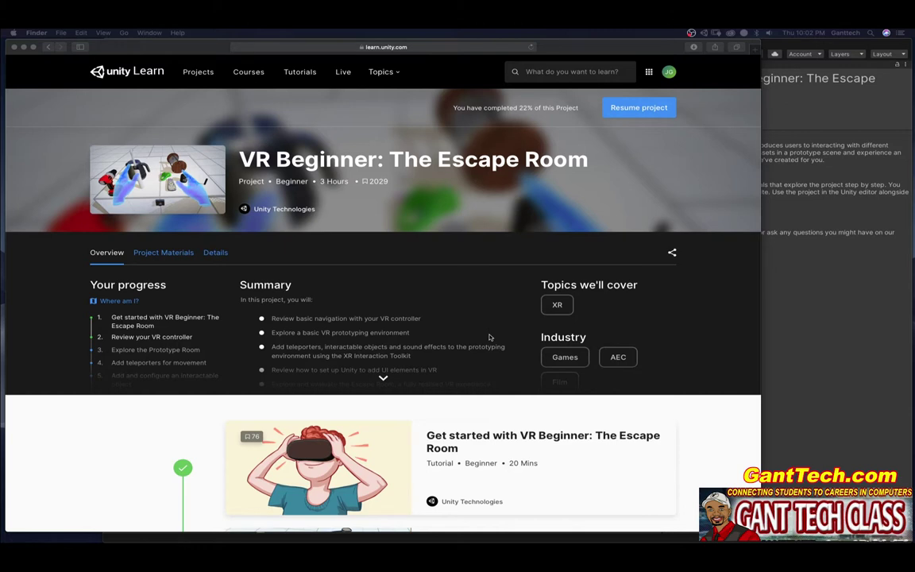
# Scroll the VR Beginner: The Escape Room project page down to the tutorial cards.
pyautogui.scroll(-5, 439, 396)
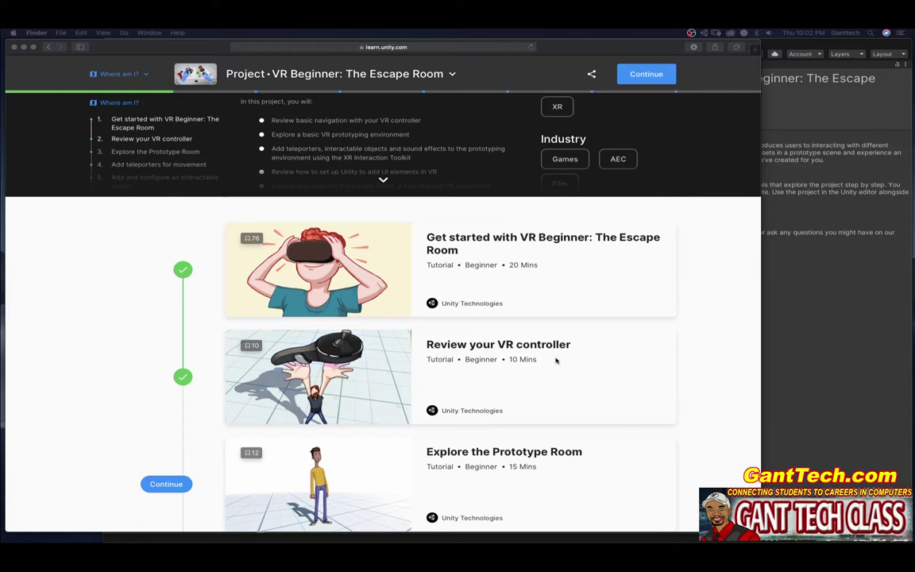
pyautogui.scroll(-2, 443, 343)
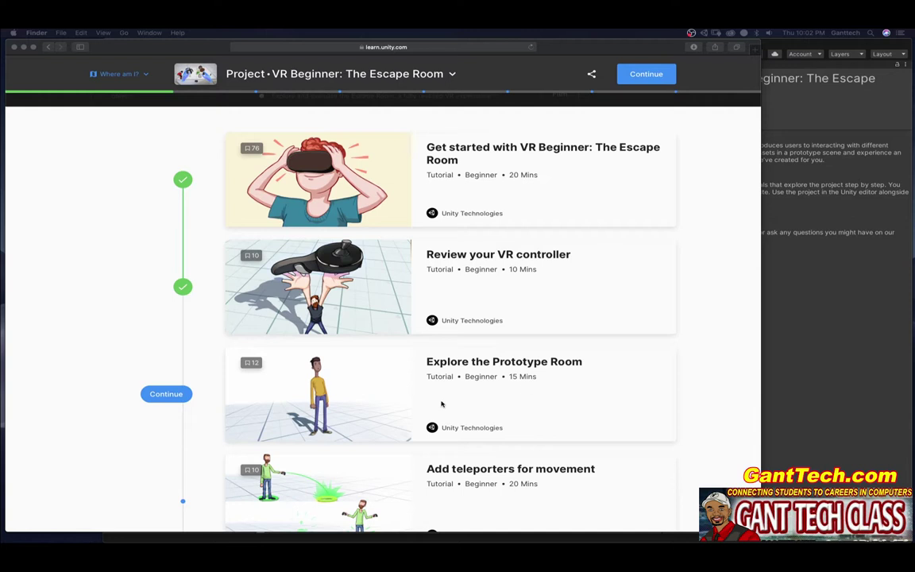
# Open Explore the Prototype Room and complete step 1 Overview and step 2 Before you begin.
pyautogui.click(158, 396)
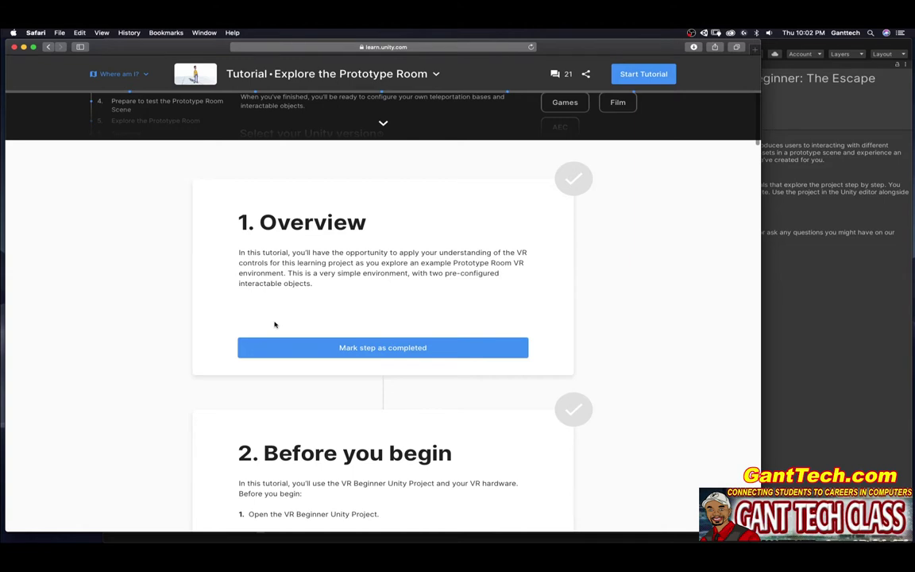
pyautogui.click(351, 348)
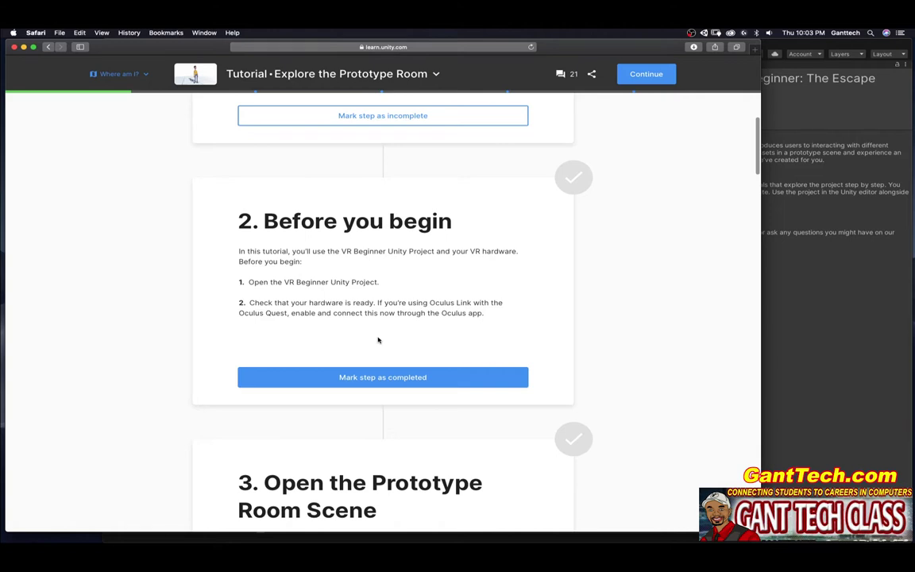
pyautogui.click(774, 342)
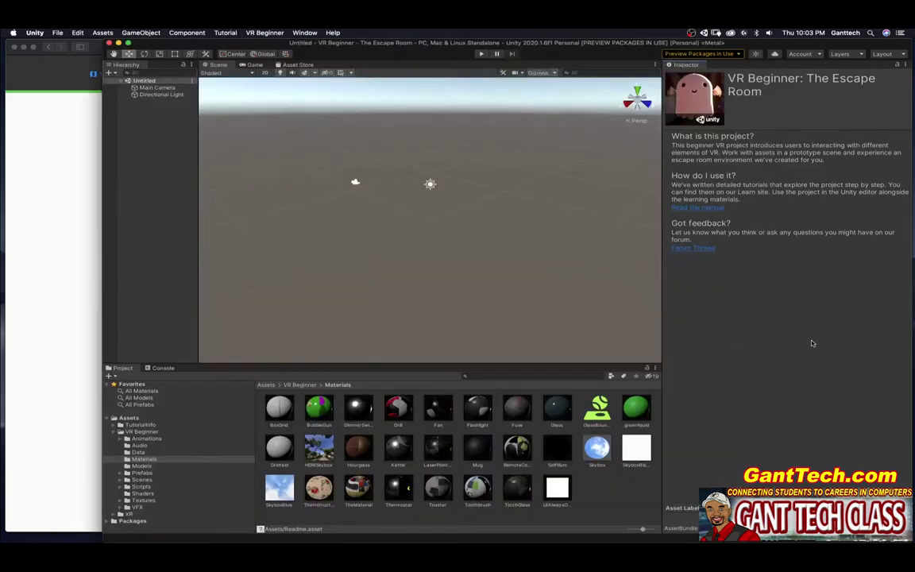
pyautogui.press('super+Tab')
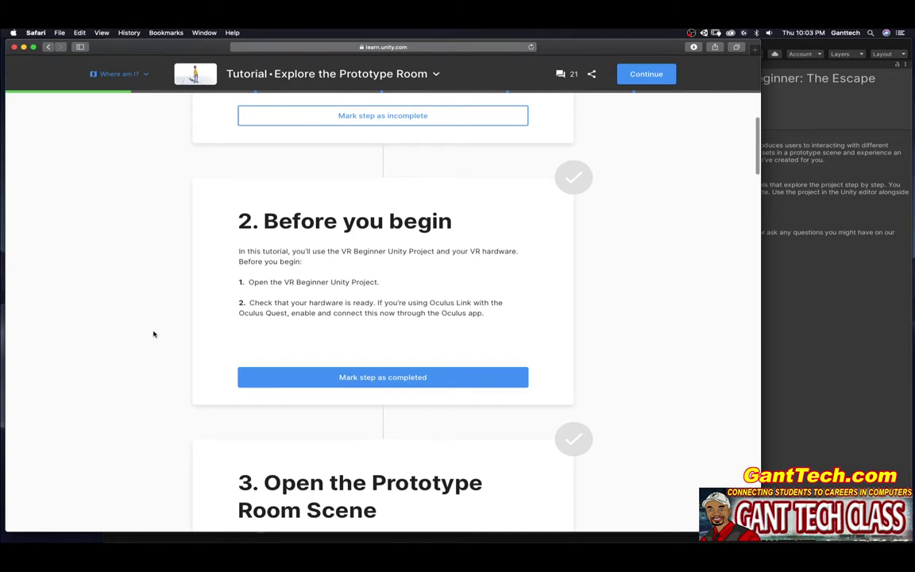
pyautogui.click(392, 376)
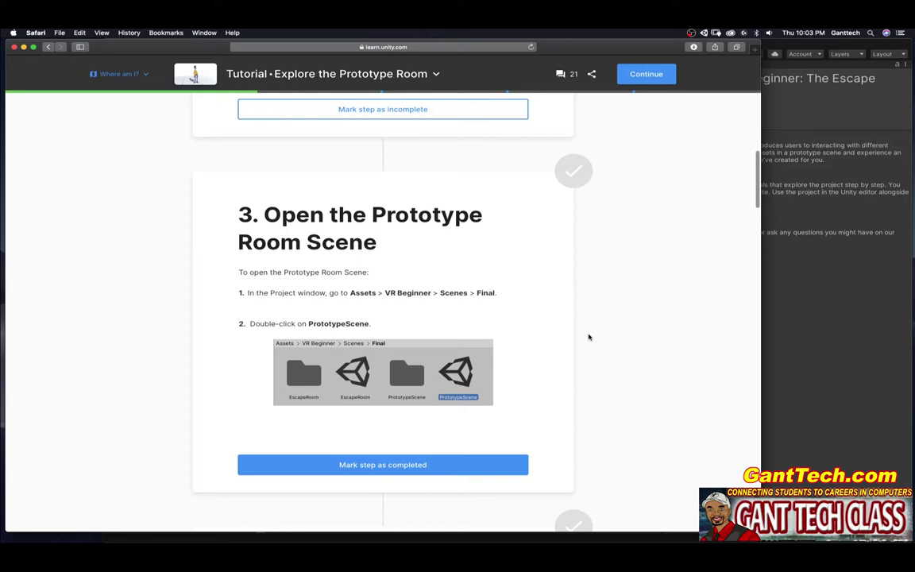
# Browse to Assets > VR Beginner > Scenes > Final and open PrototypeScene.
pyautogui.click(773, 326)
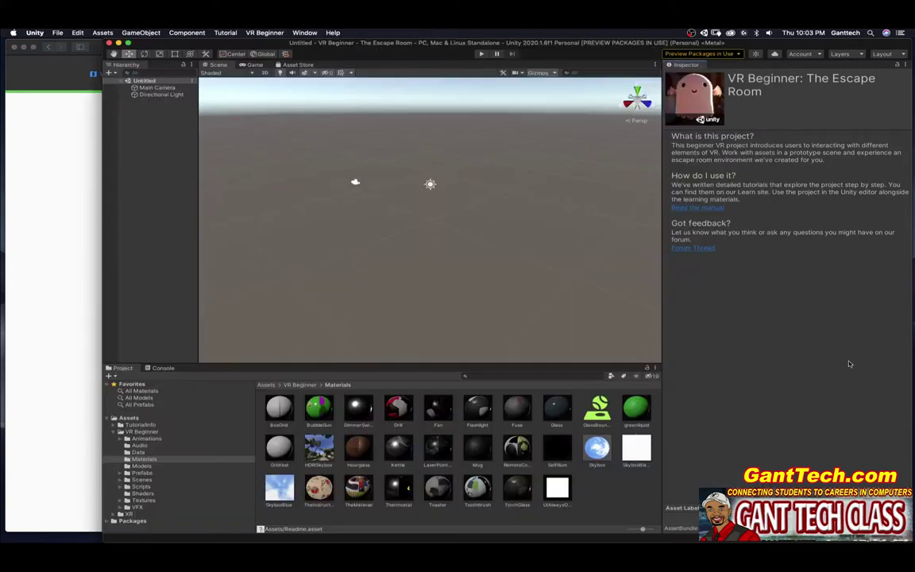
pyautogui.click(129, 417)
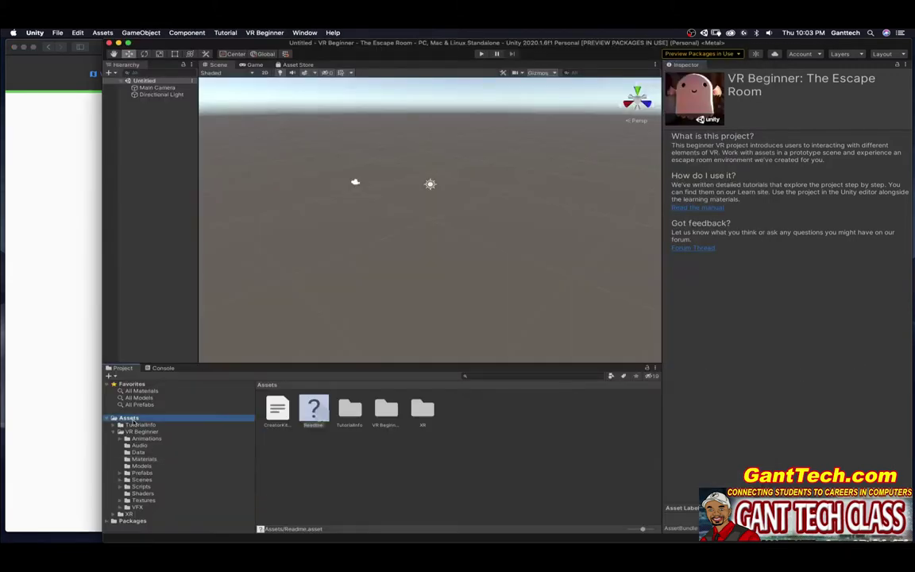
pyautogui.doubleClick(393, 410)
pyautogui.doubleClick(557, 409)
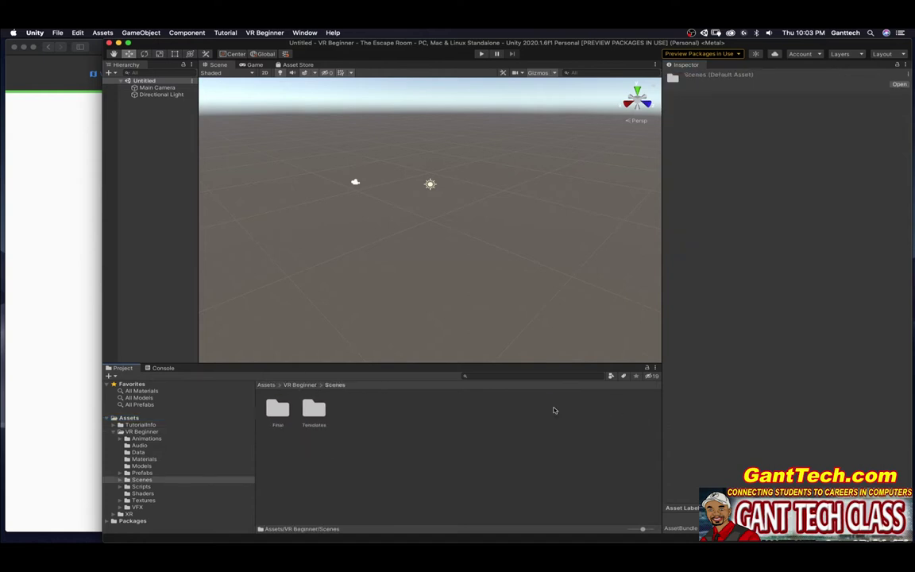
pyautogui.doubleClick(275, 408)
pyautogui.press('super+Tab')
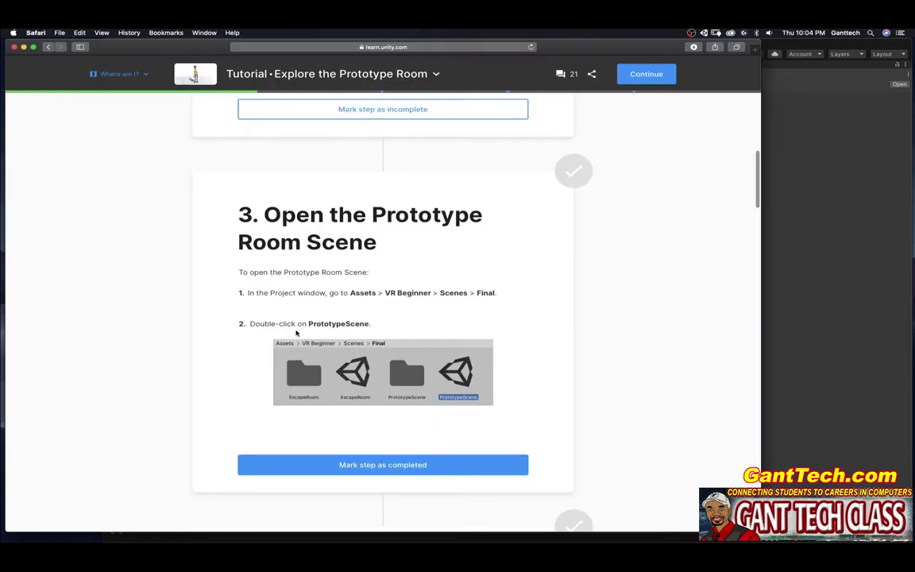
pyautogui.press('super+Tab')
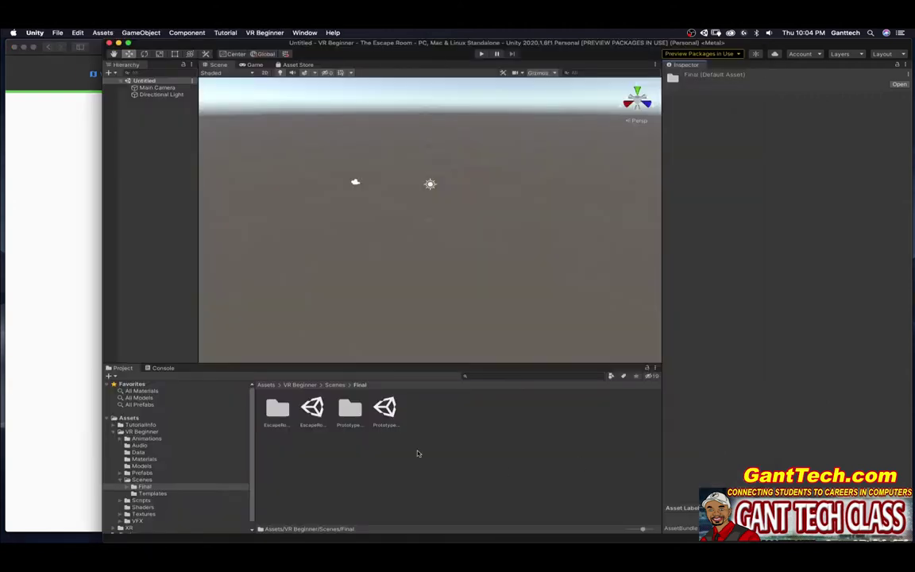
pyautogui.click(392, 409)
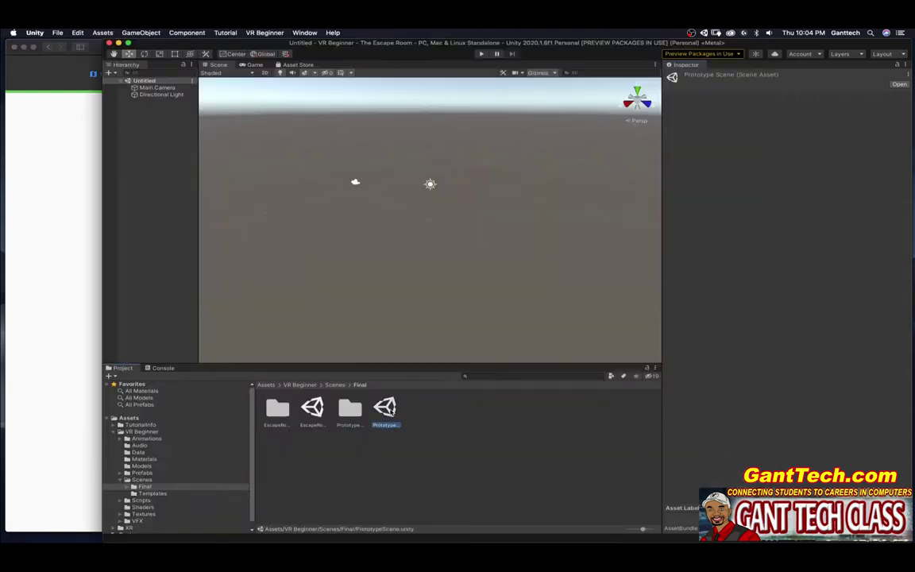
pyautogui.doubleClick(391, 409)
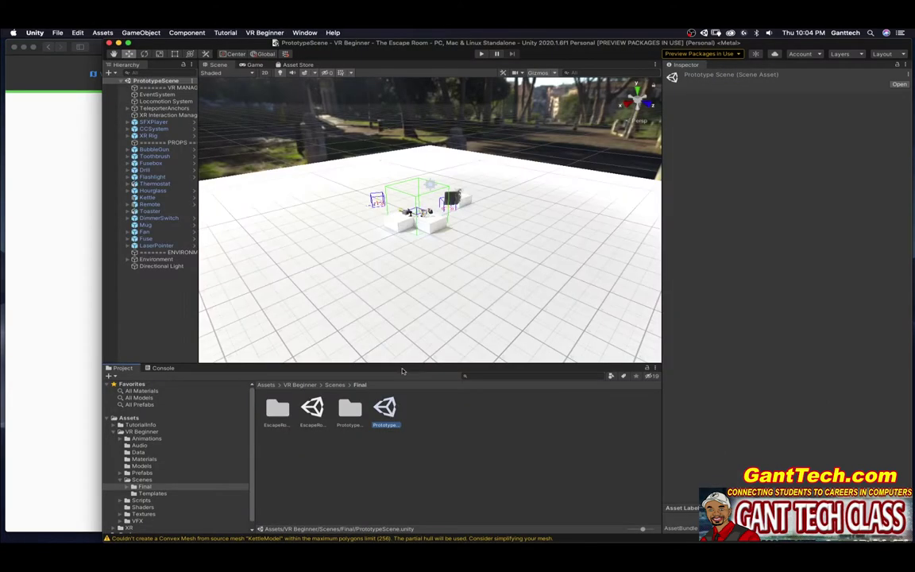
# Mark tutorial step 3, Open the Prototype Room Scene, as completed.
pyautogui.press('super+Tab')
pyautogui.click(343, 321)
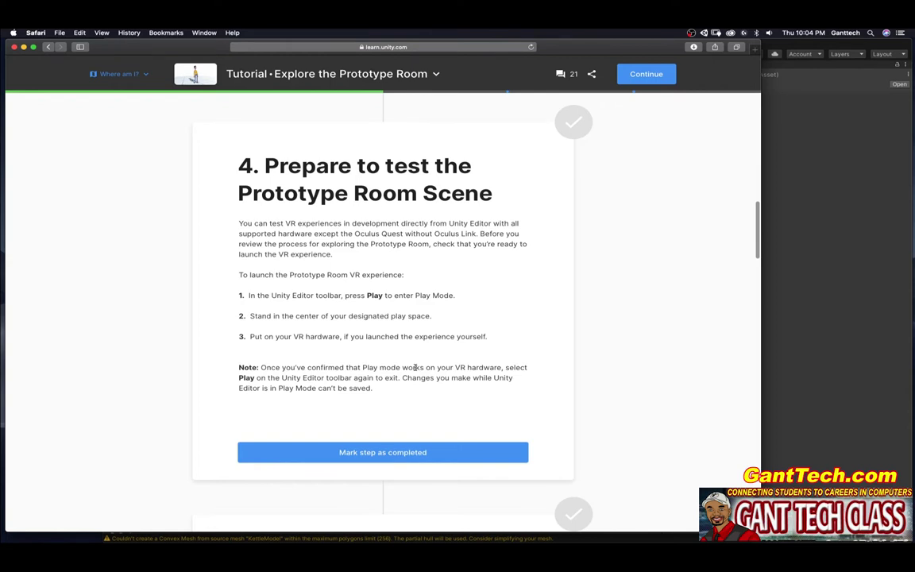
pyautogui.press('super+Tab')
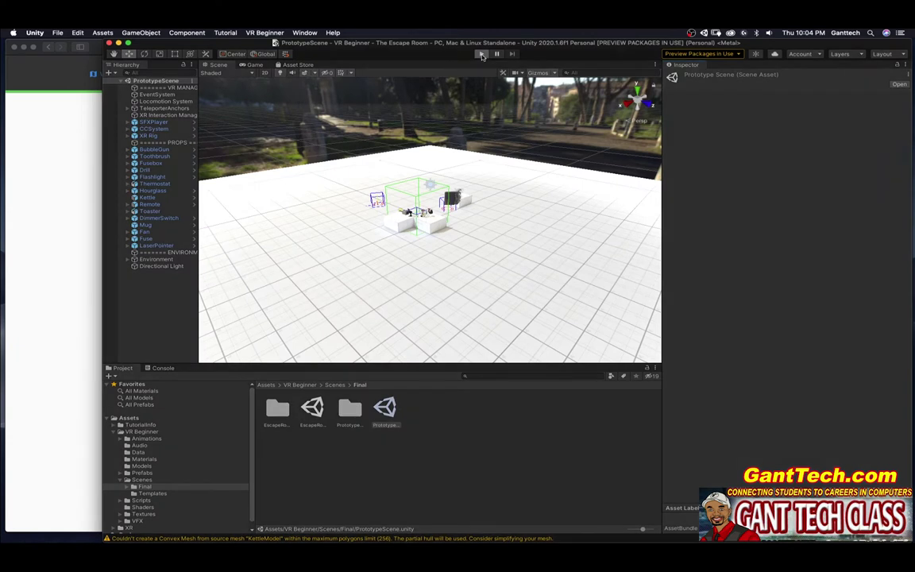
# Run PrototypeScene in Play Mode, checking it against the tutorial's testing step.
pyautogui.click(481, 55)
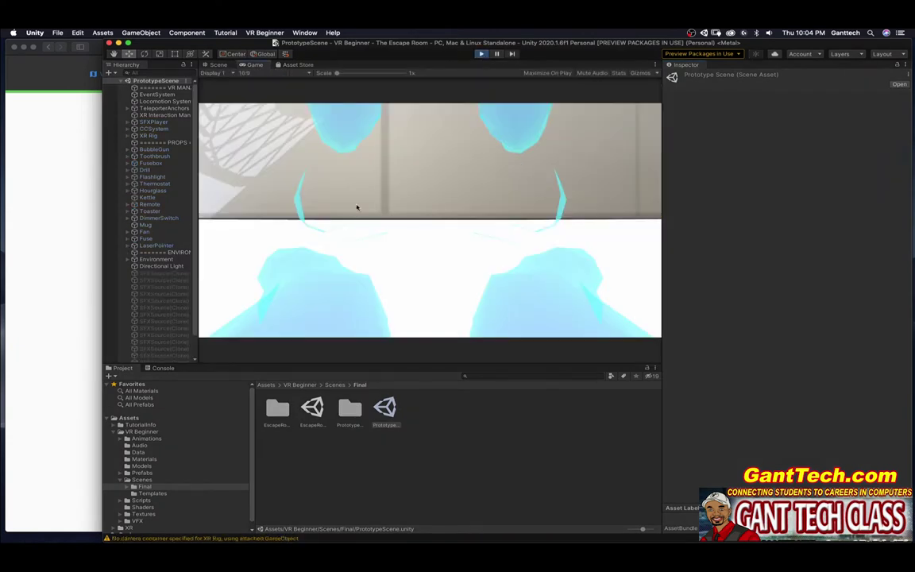
pyautogui.press('super+Tab')
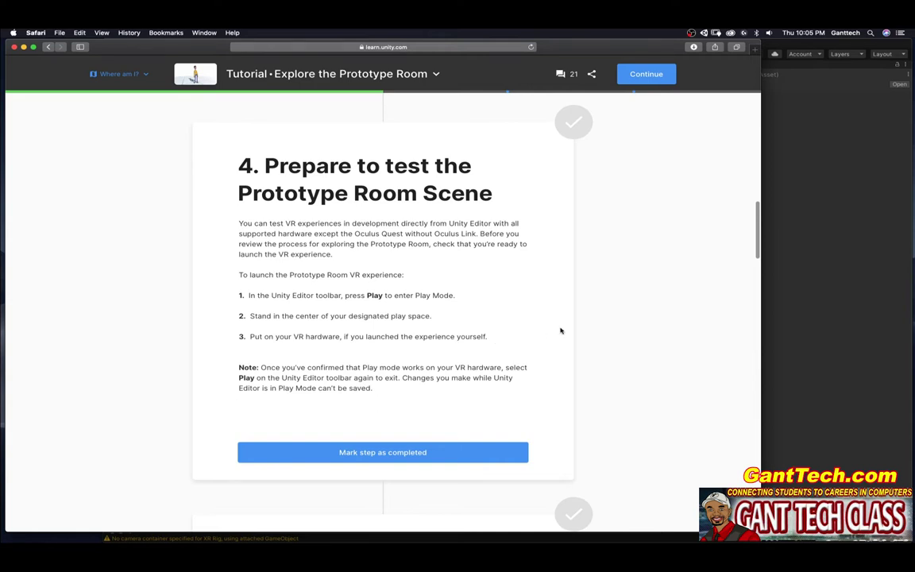
pyautogui.press('super+Tab')
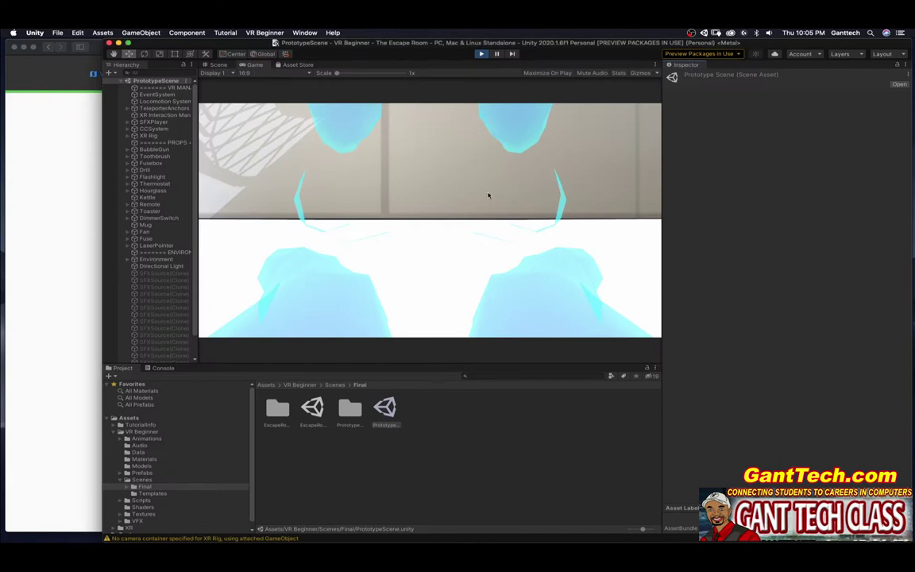
pyautogui.click(44, 247)
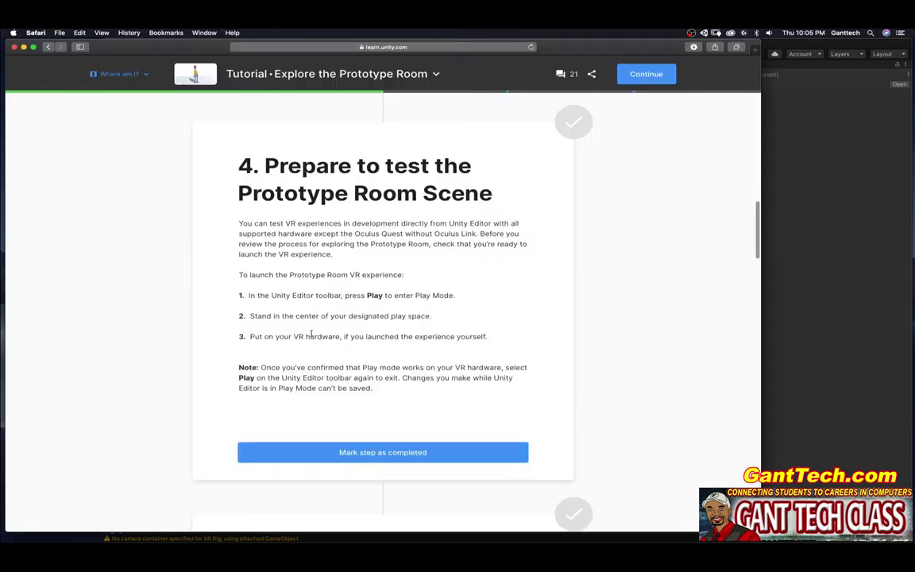
# Complete step 4 and highlight 'Android' in the optional Oculus Quest build step heading.
pyautogui.click(382, 453)
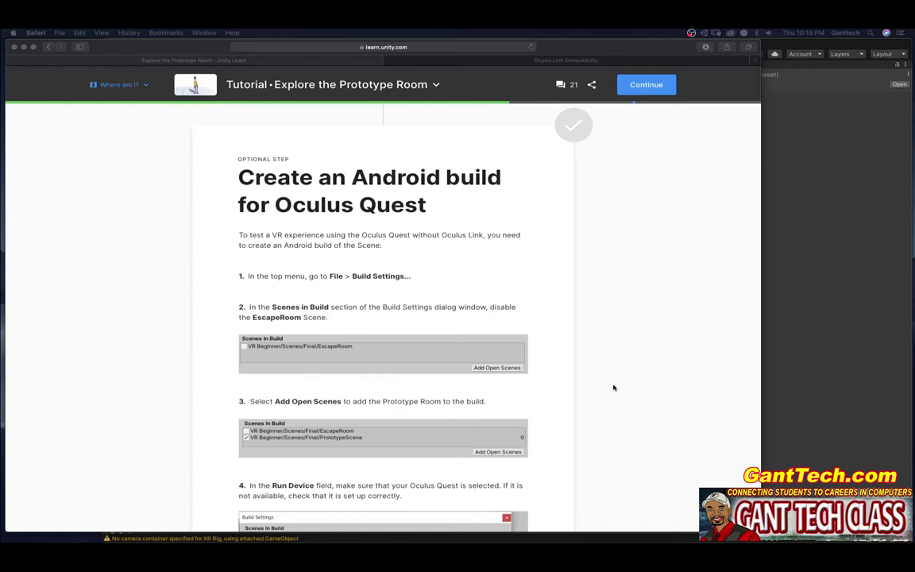
pyautogui.moveTo(352, 177); pyautogui.dragTo(437, 209)
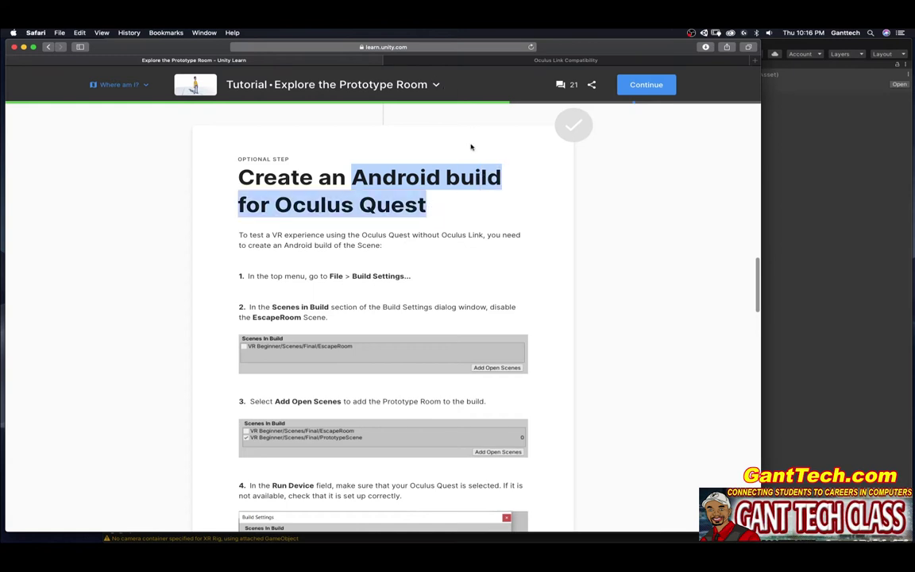
# Review the Oculus Link Compatibility article's PC requirements, highlighting the Windows 10 requirement.
pyautogui.click(425, 58)
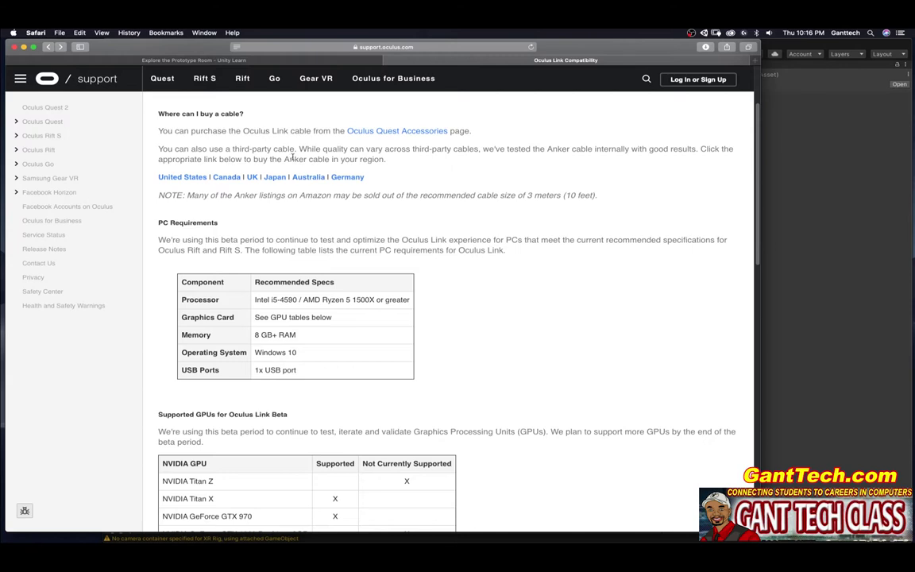
pyautogui.moveTo(163, 229); pyautogui.dragTo(296, 353)
pyautogui.scroll(-2, 302, 325)
pyautogui.moveTo(298, 290); pyautogui.dragTo(253, 291)
pyautogui.scroll(-5, 278, 308)
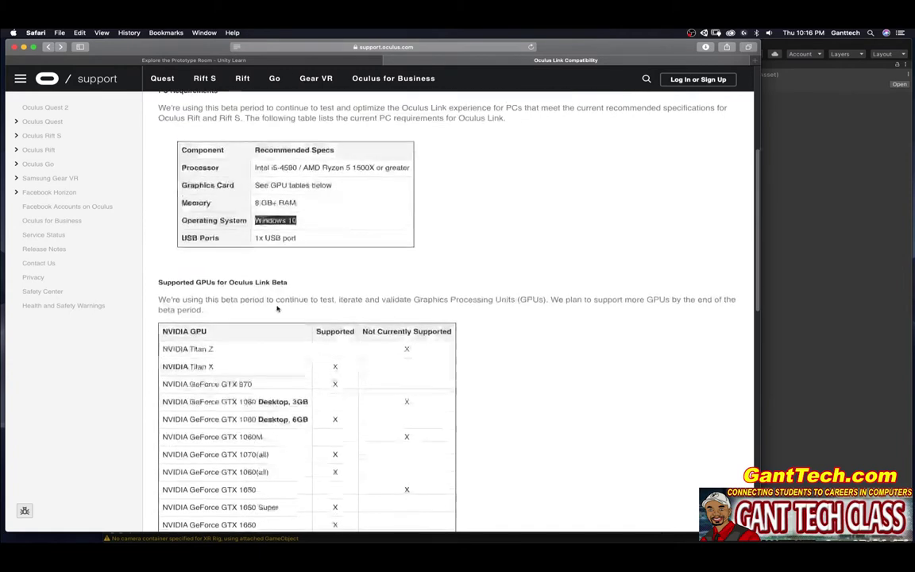
pyautogui.scroll(-10, 219, 288)
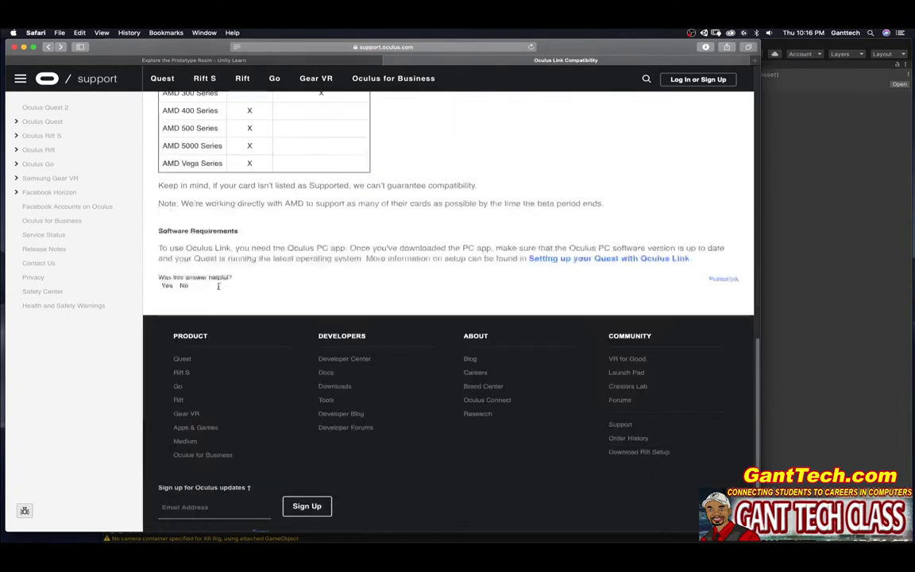
# Open the Setting up your Quest with Oculus Link guide, briefly checking the Unity Learn tab.
pyautogui.click(540, 259)
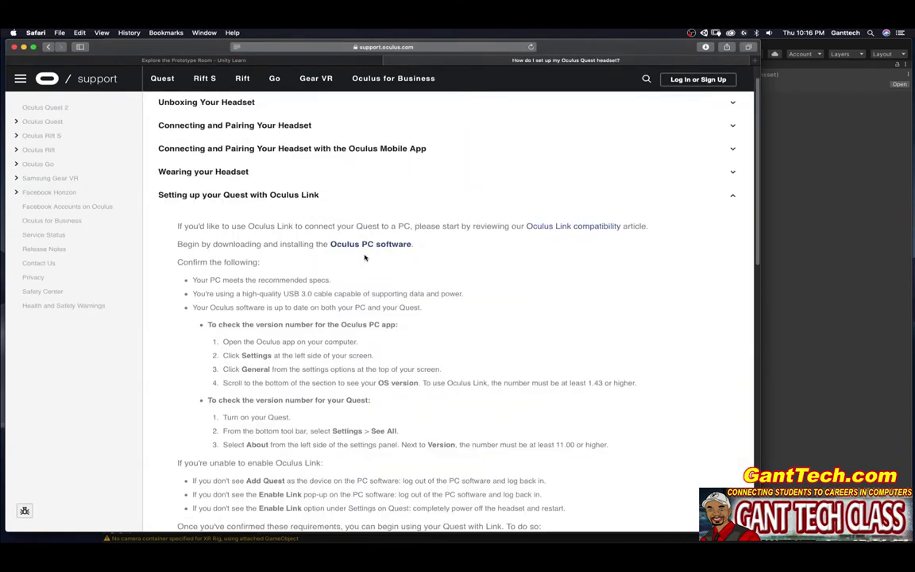
pyautogui.click(219, 59)
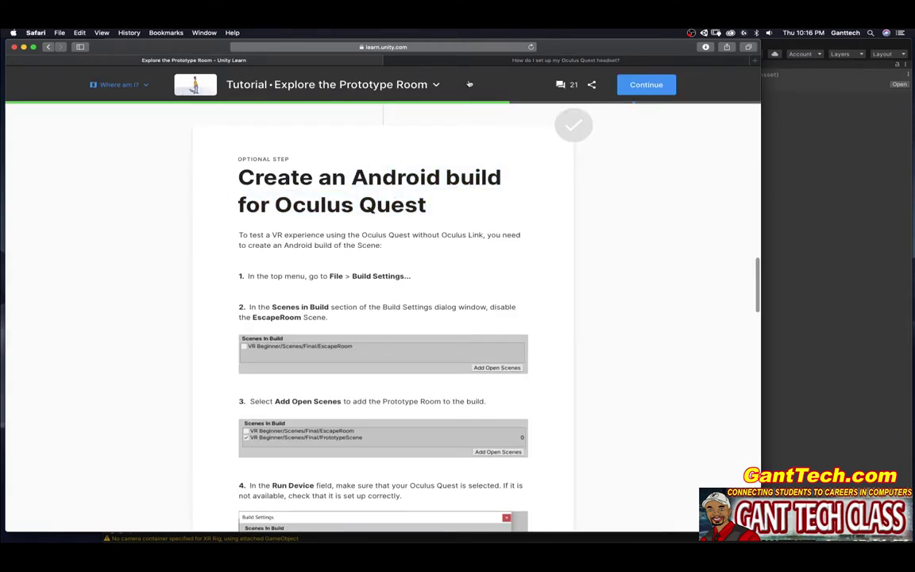
pyautogui.click(420, 59)
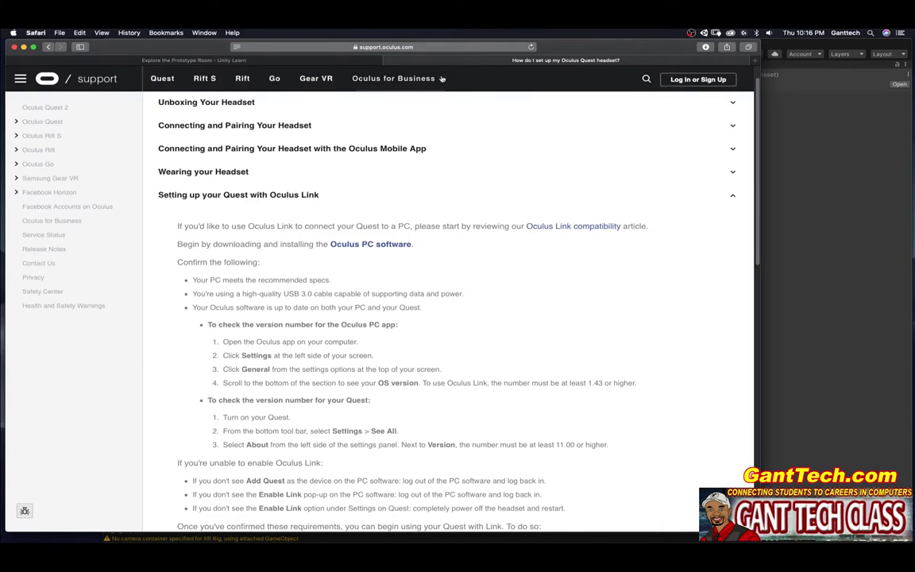
# Return to the Android build step and highlight 'Oculus Link' in its text.
pyautogui.click(352, 59)
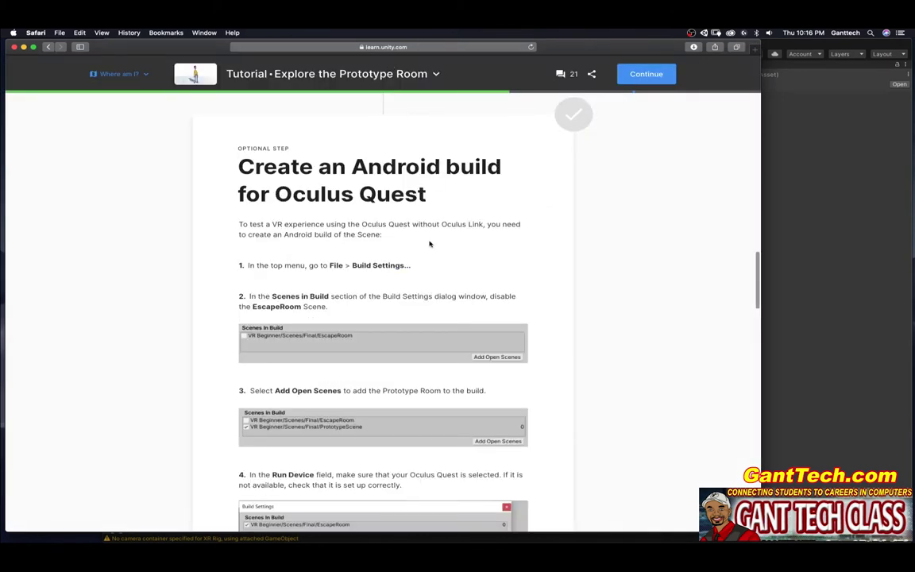
pyautogui.moveTo(443, 224); pyautogui.dragTo(482, 224)
# In Build Settings, select Android, set Run Device to Oculus Quest, and switch platform.
pyautogui.press('super+Tab')
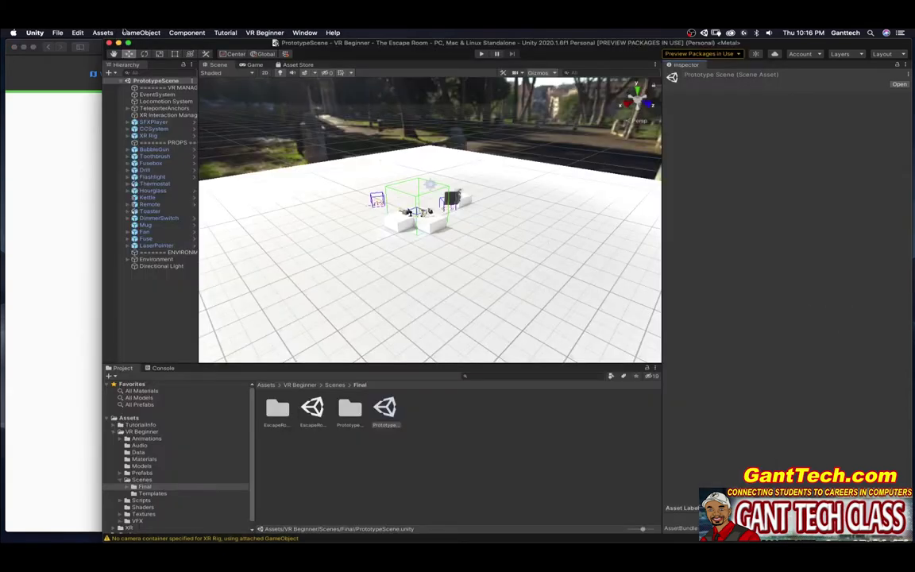
pyautogui.click(78, 32)
pyautogui.click(87, 116)
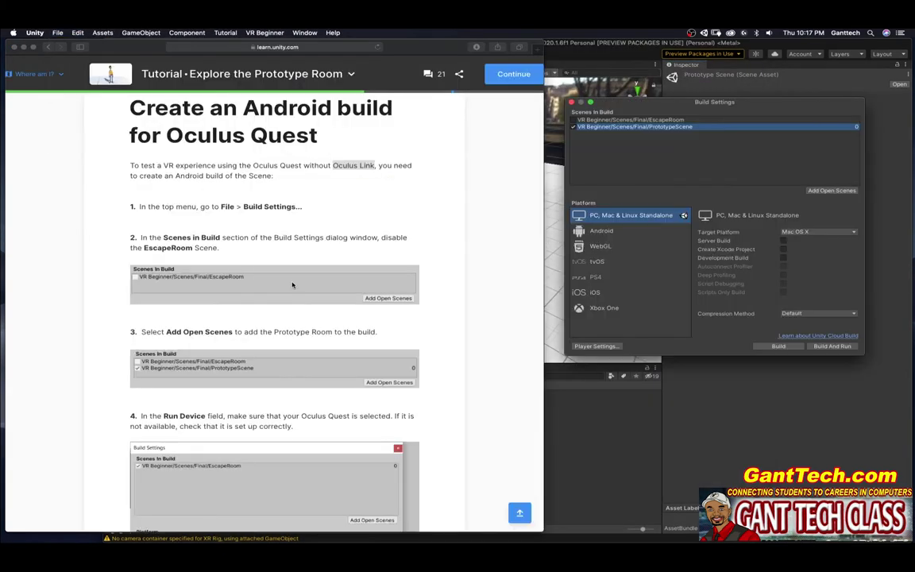
pyautogui.scroll(-3, 292, 284)
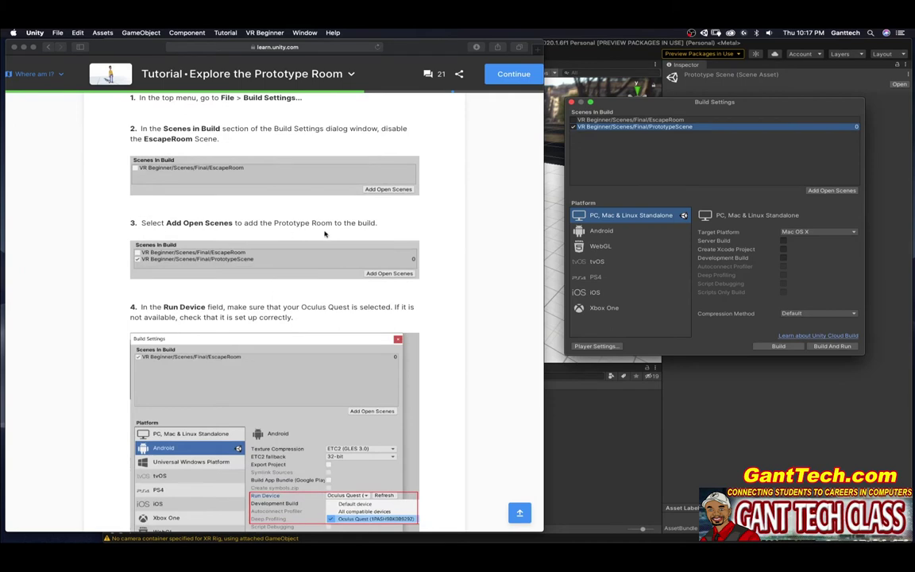
pyautogui.scroll(-2, 266, 223)
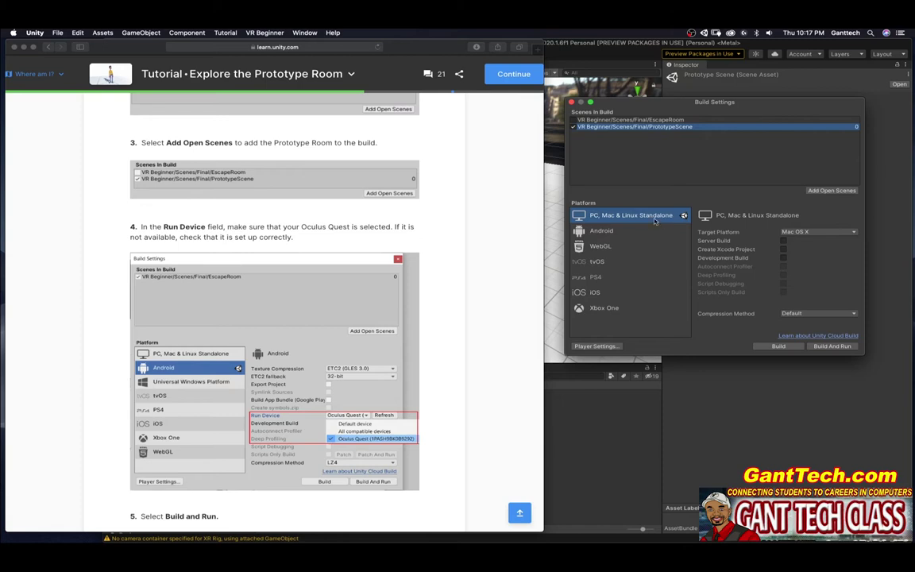
pyautogui.click(598, 229)
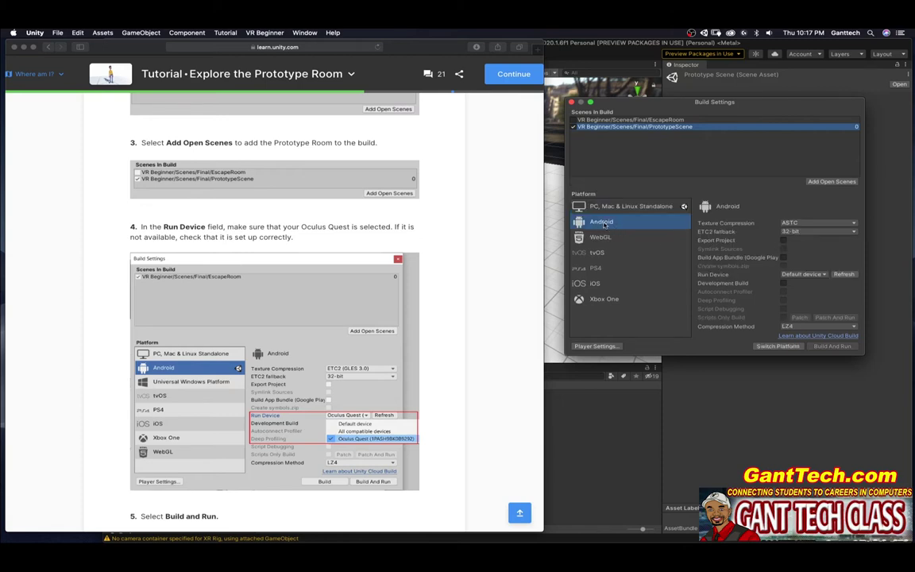
pyautogui.click(804, 274)
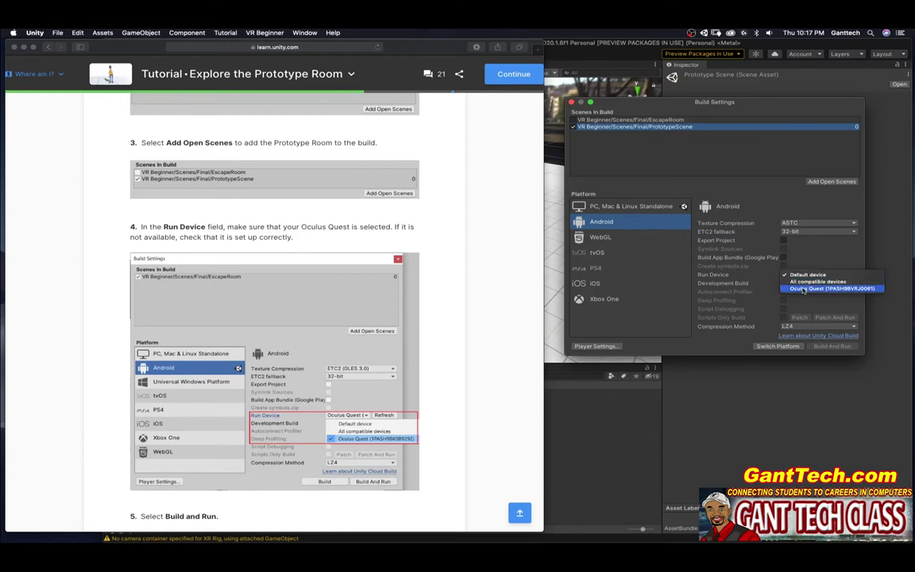
pyautogui.click(809, 289)
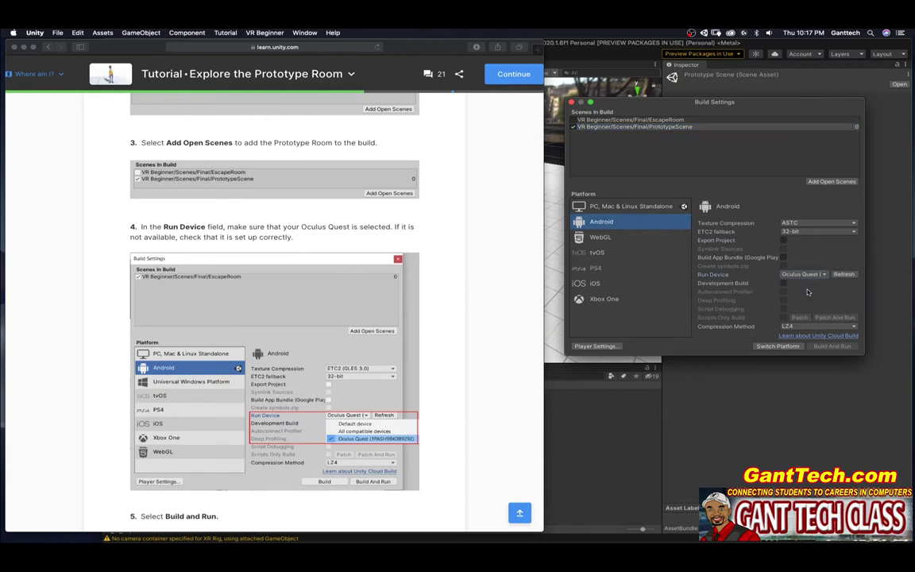
pyautogui.click(773, 348)
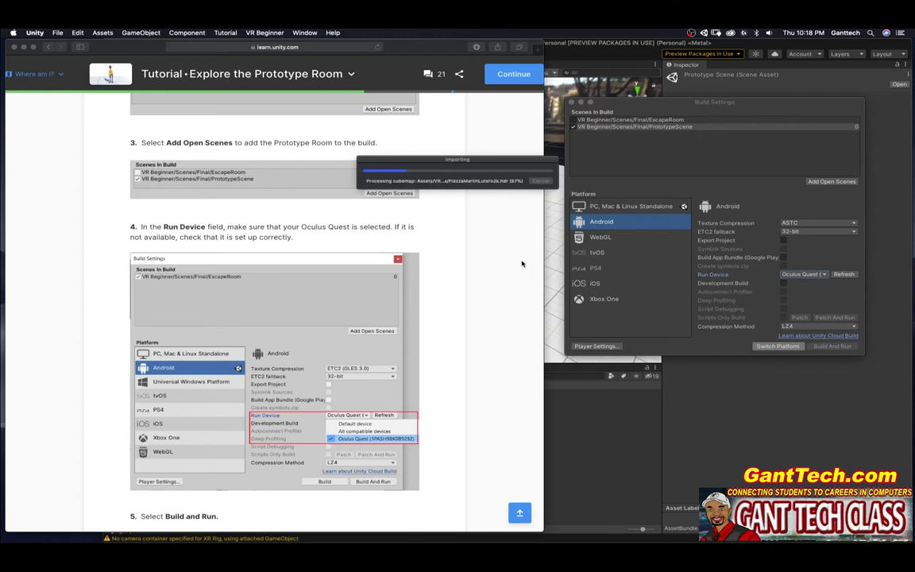
# After the Android asset import finishes, bring the Safari tutorial window forward.
pyautogui.click(453, 229)
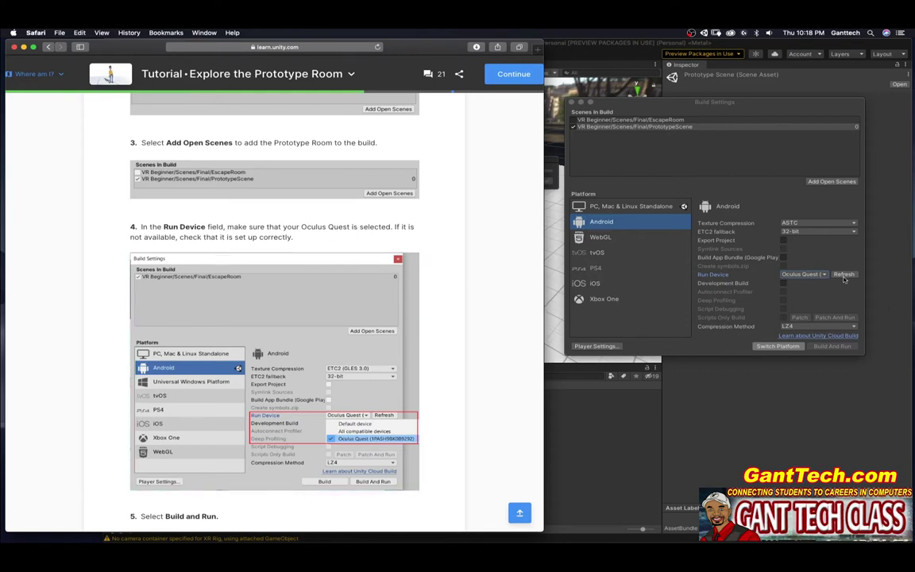
# Scroll down the tutorial and highlight 'Oculus Link' in the Android build step's bullet.
pyautogui.scroll(-5, 463, 319)
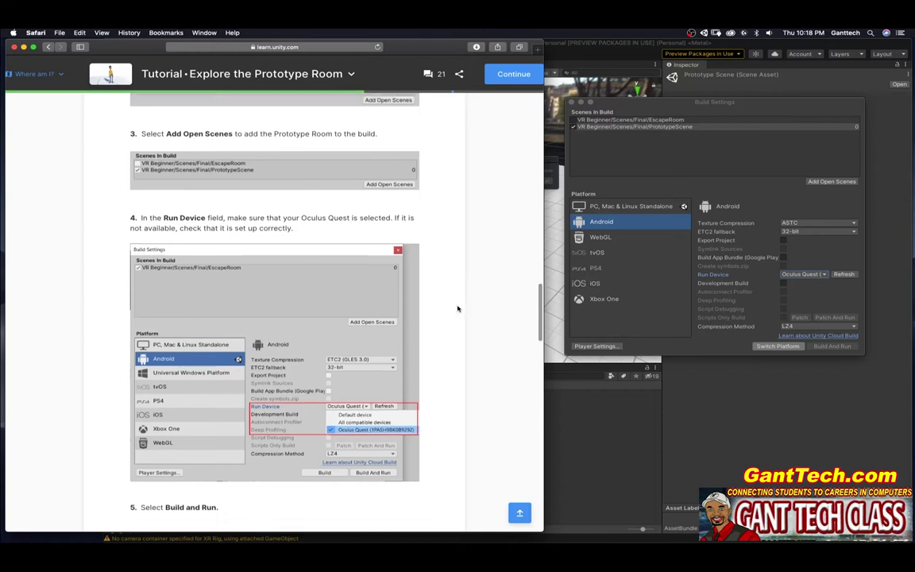
pyautogui.scroll(-1, 459, 307)
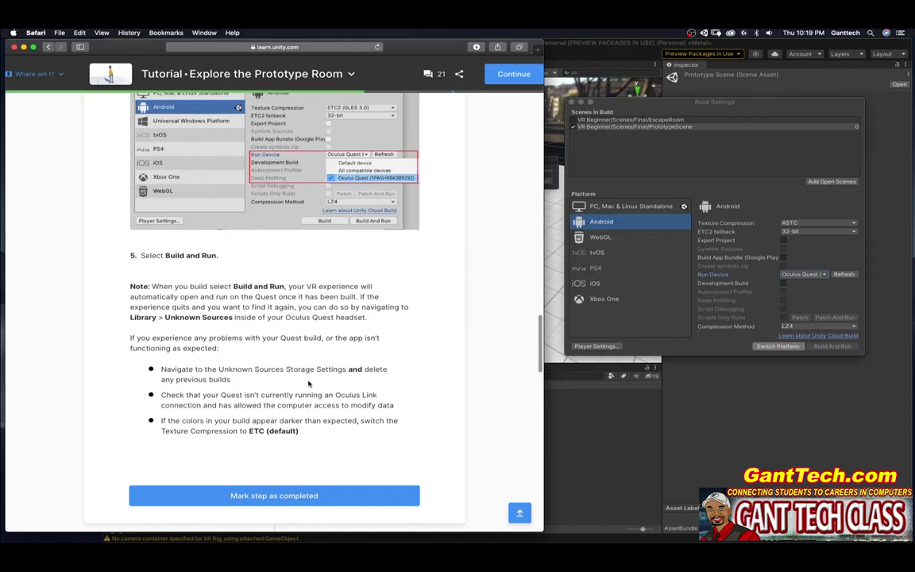
pyautogui.moveTo(336, 395); pyautogui.dragTo(379, 396)
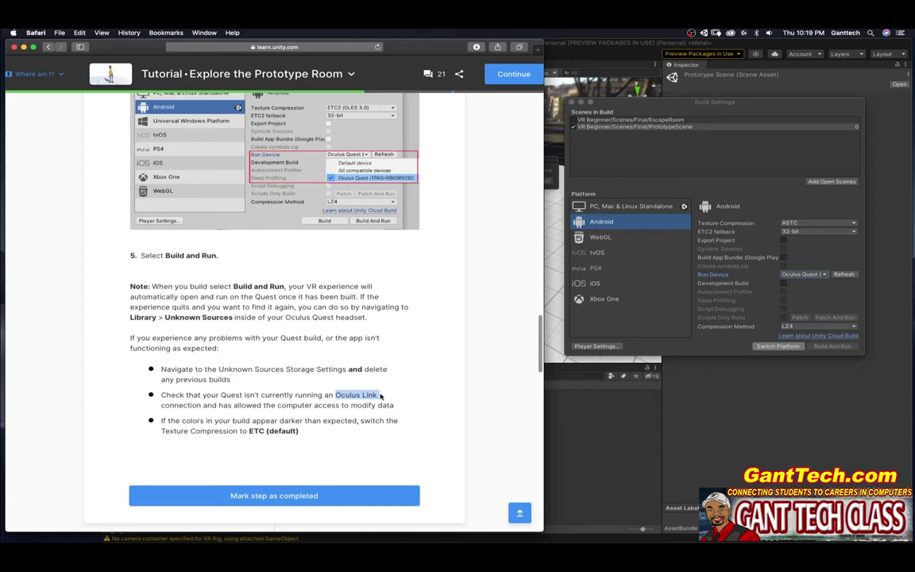
# Mark the optional Android build step as completed to reach step 5.
pyautogui.scroll(-2, 341, 354)
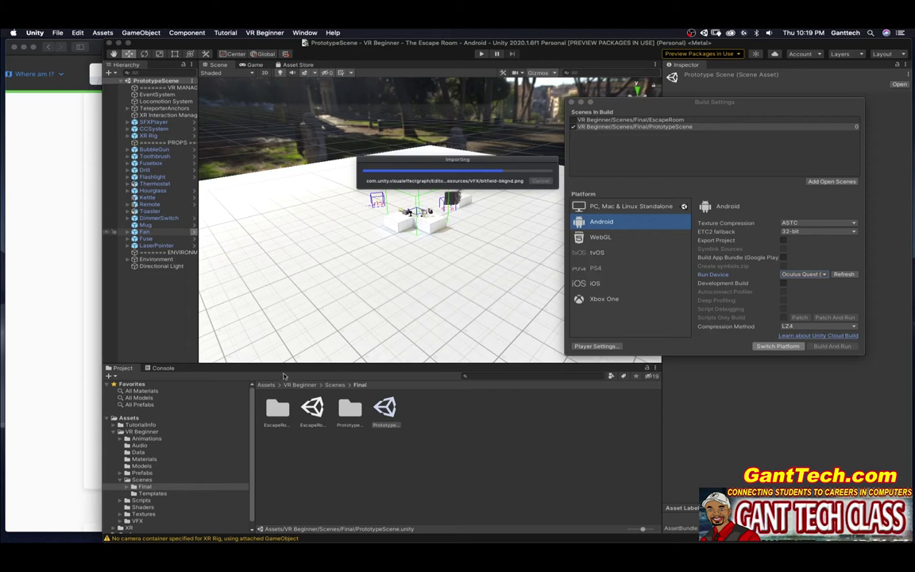
pyautogui.click(61, 360)
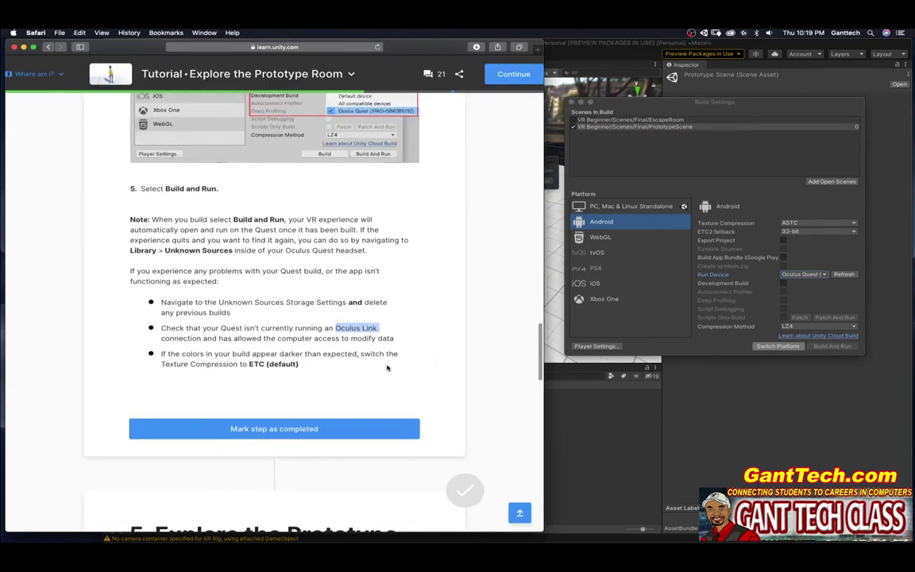
pyautogui.click(271, 430)
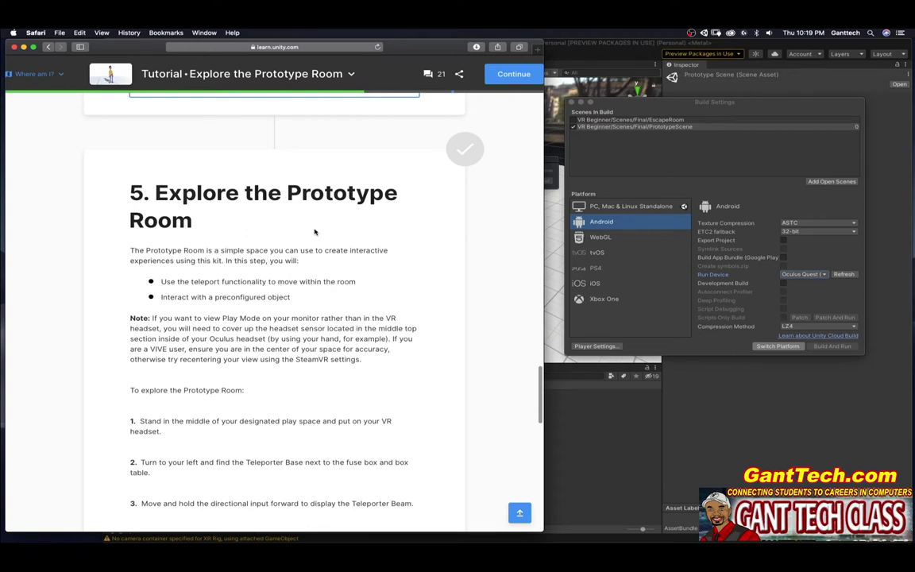
# Read through section 5's numbered steps down to step 8, pulling the lever, and the demo video.
pyautogui.scroll(-3, 321, 226)
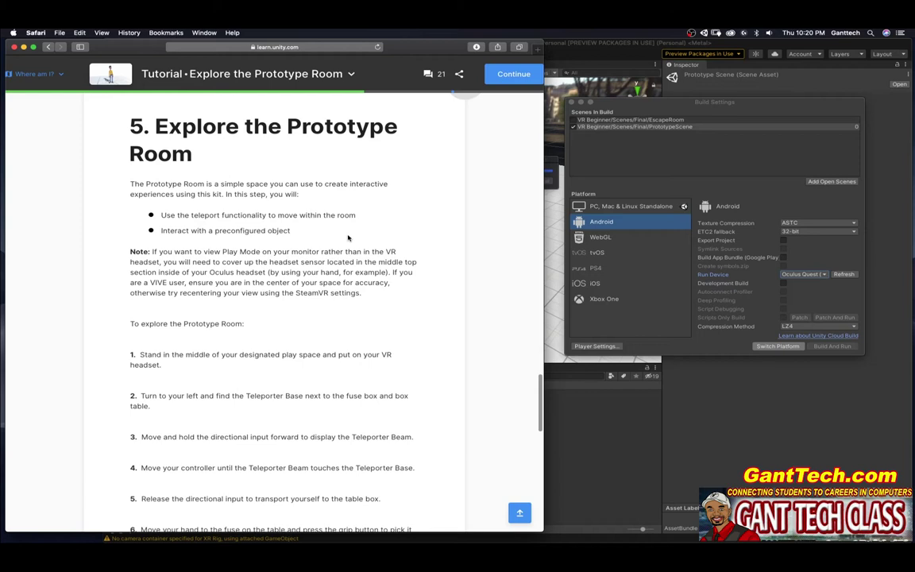
pyautogui.scroll(-1, 320, 204)
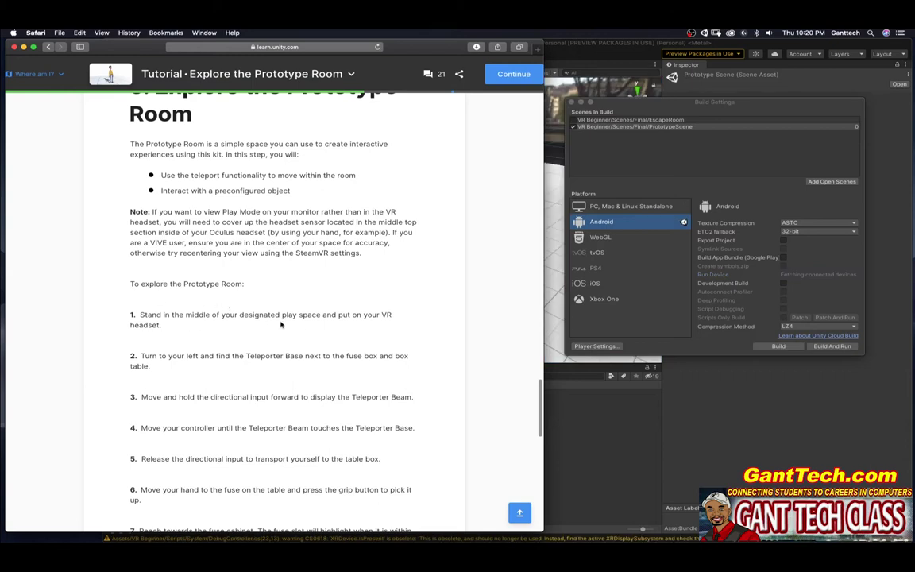
pyautogui.scroll(-2, 235, 328)
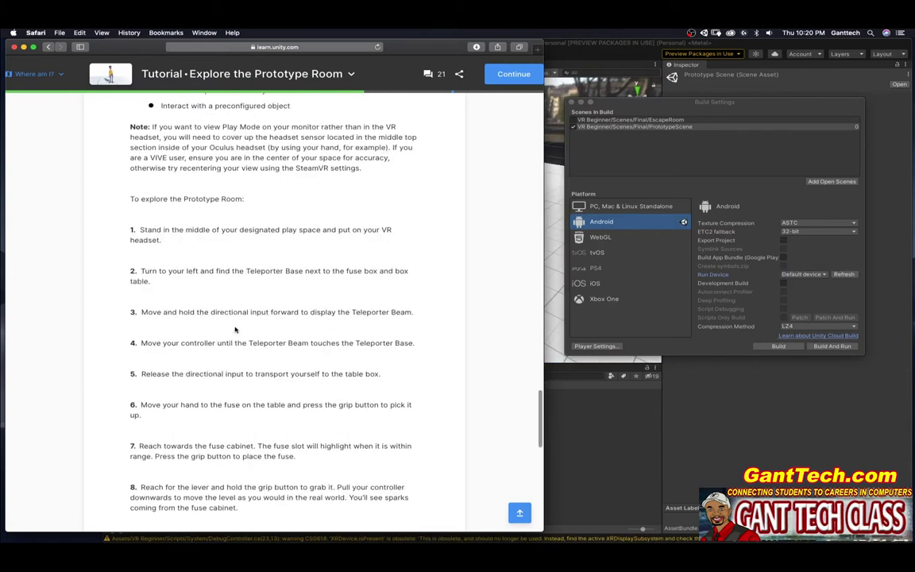
pyautogui.scroll(-1, 190, 278)
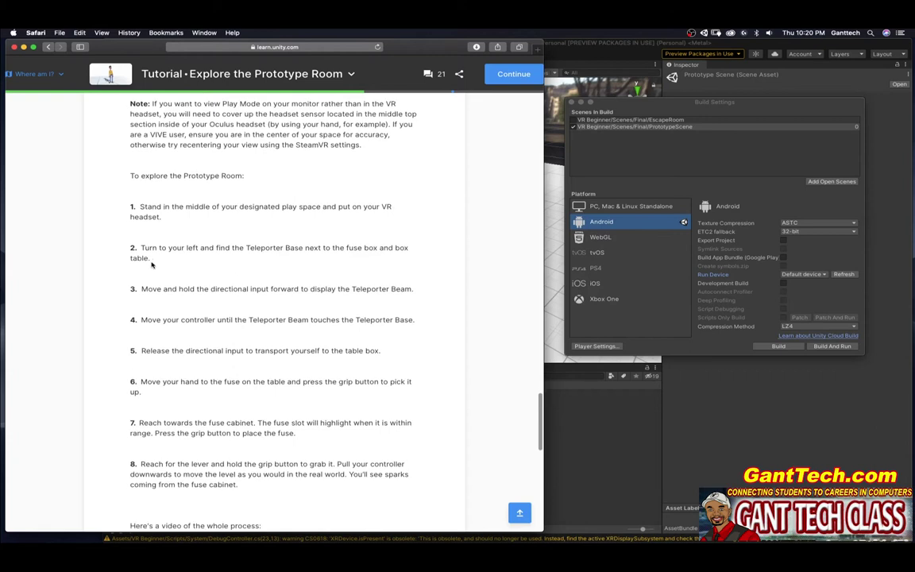
pyautogui.scroll(-2, 163, 238)
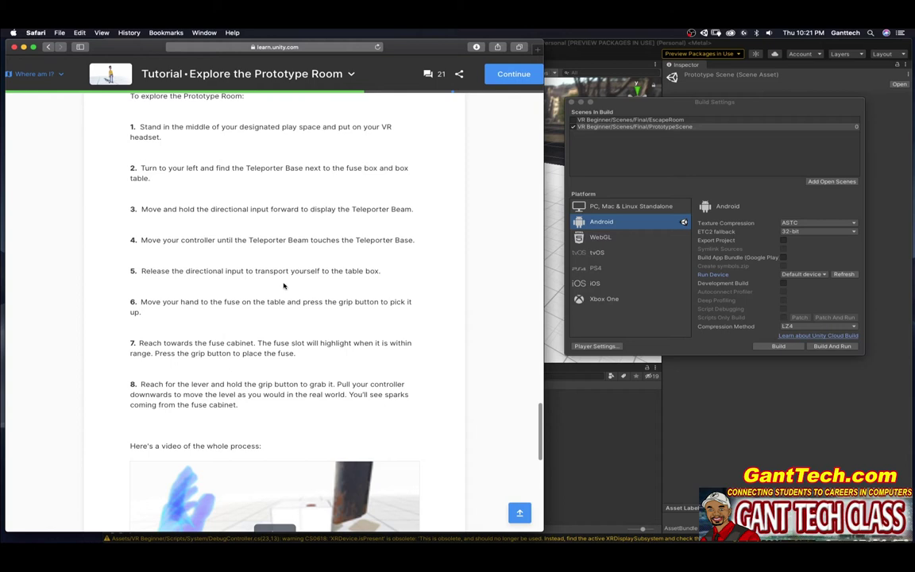
pyautogui.scroll(-1, 382, 284)
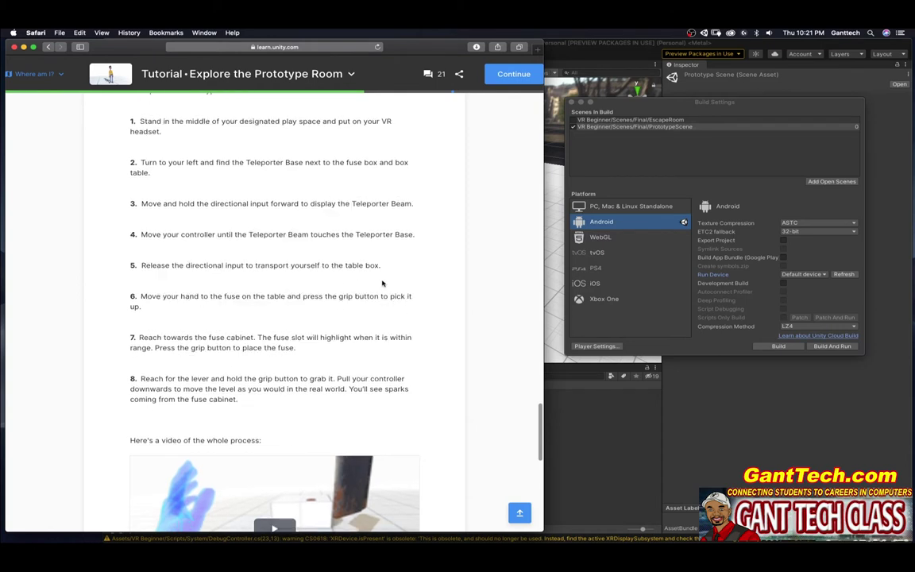
pyautogui.scroll(-3, 376, 282)
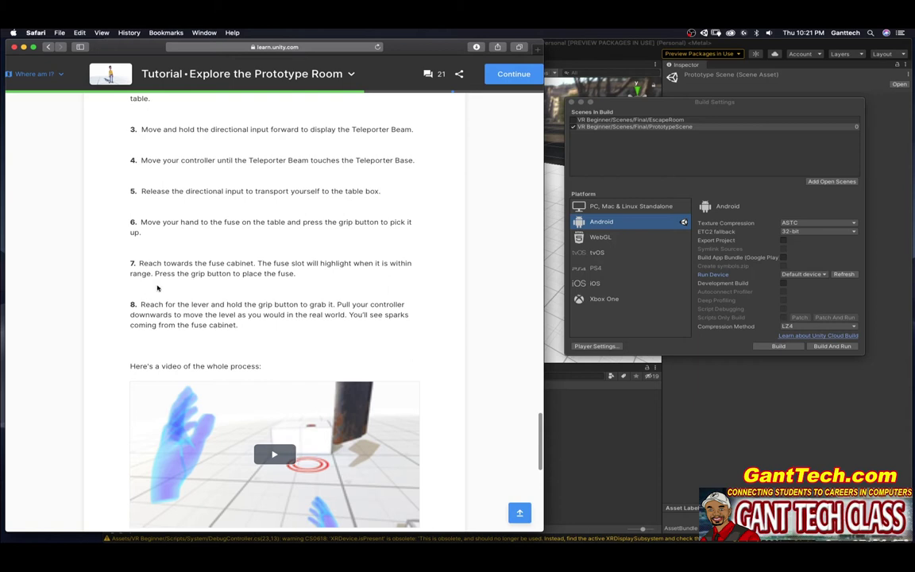
pyautogui.scroll(-2, 197, 255)
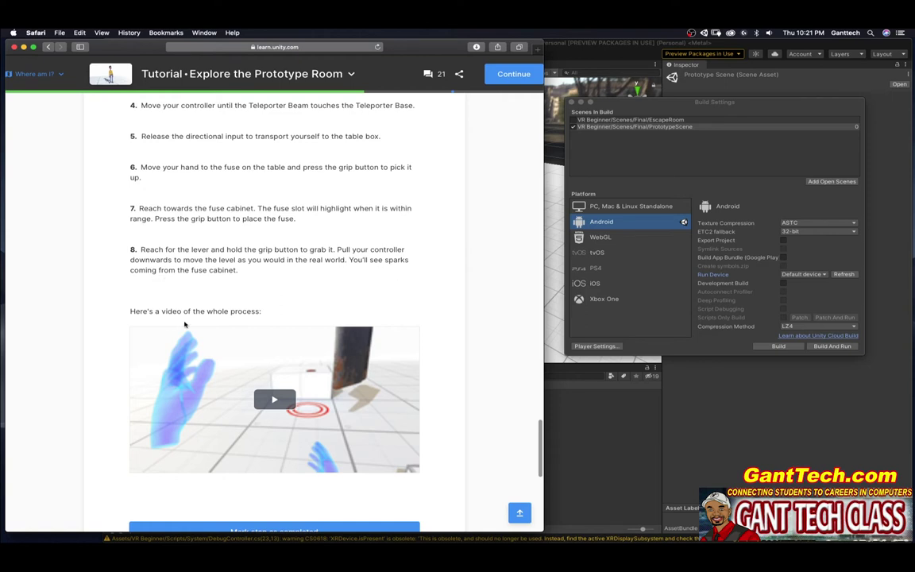
# Play the whole-process demonstration video, then mark Explore the Prototype Room as completed.
pyautogui.scroll(-2, 269, 323)
pyautogui.click(275, 318)
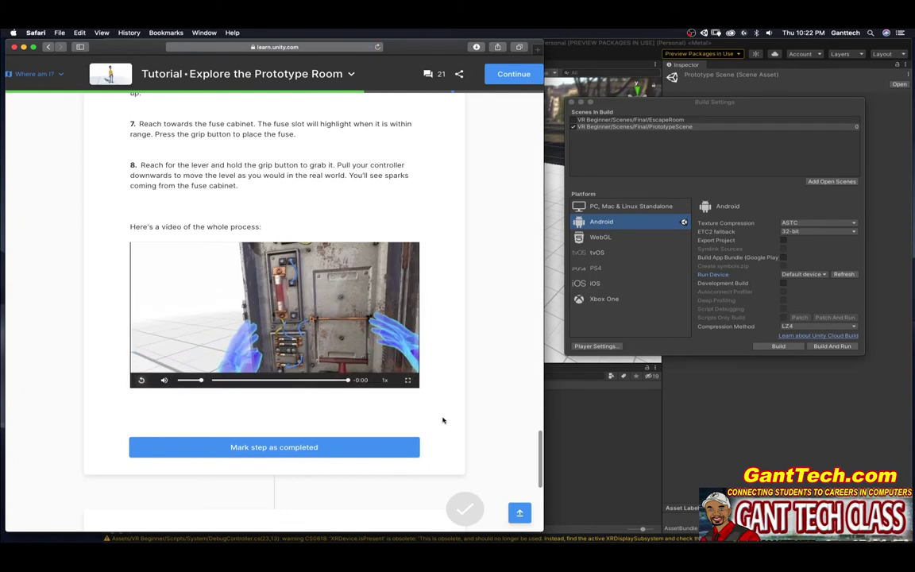
pyautogui.click(313, 446)
pyautogui.click(753, 235)
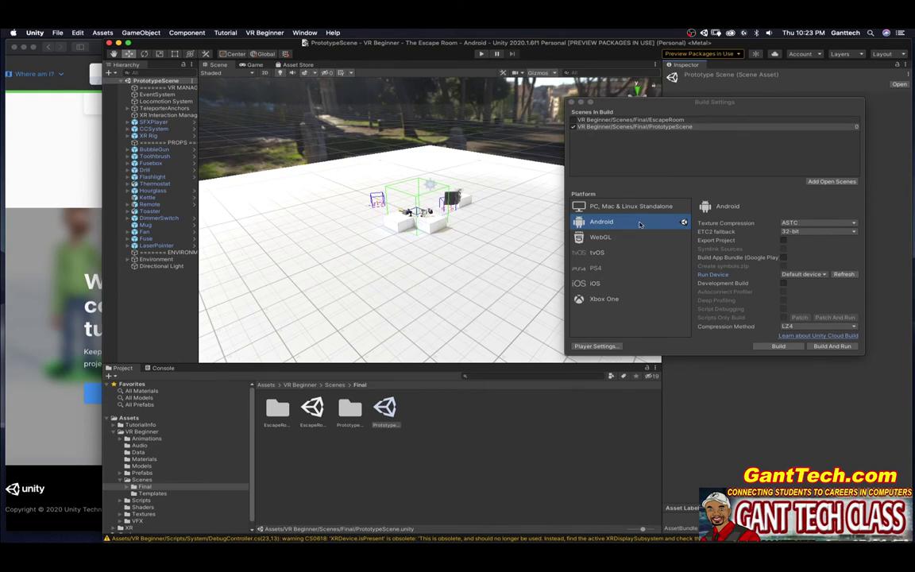
# Build and run PrototypeScene for Android as 'escapeR'; it halts with no Android devices connected.
pyautogui.click(834, 349)
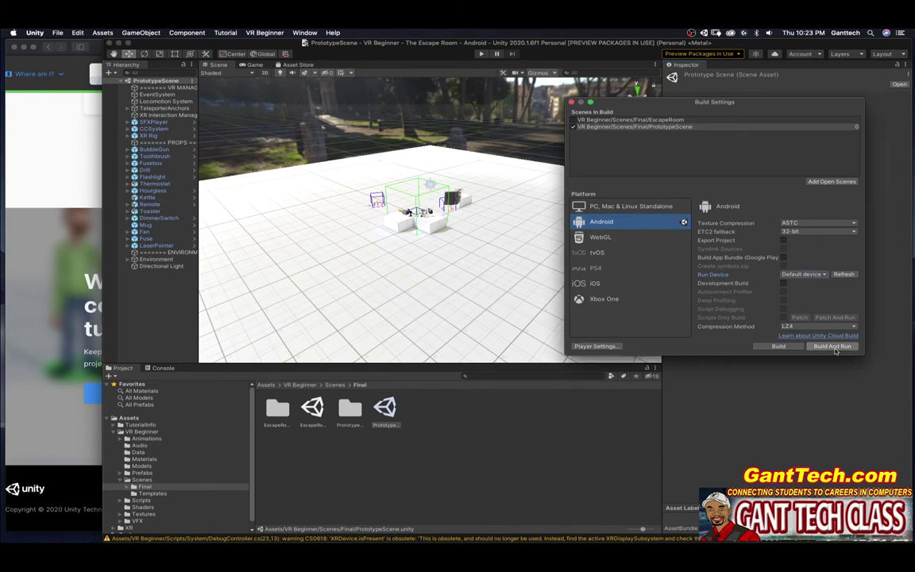
pyautogui.click(834, 349)
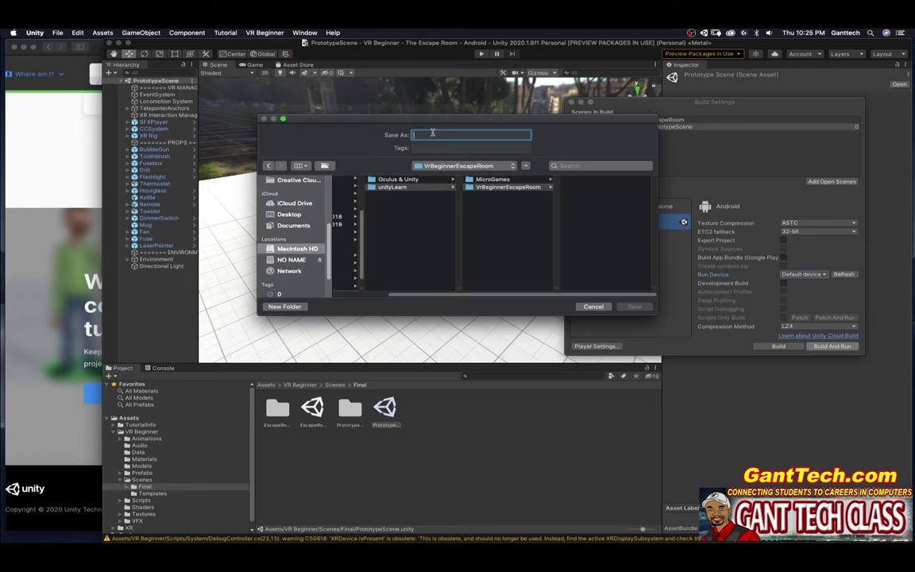
pyautogui.write('escapeRoomPrototype')
pyautogui.click(635, 306)
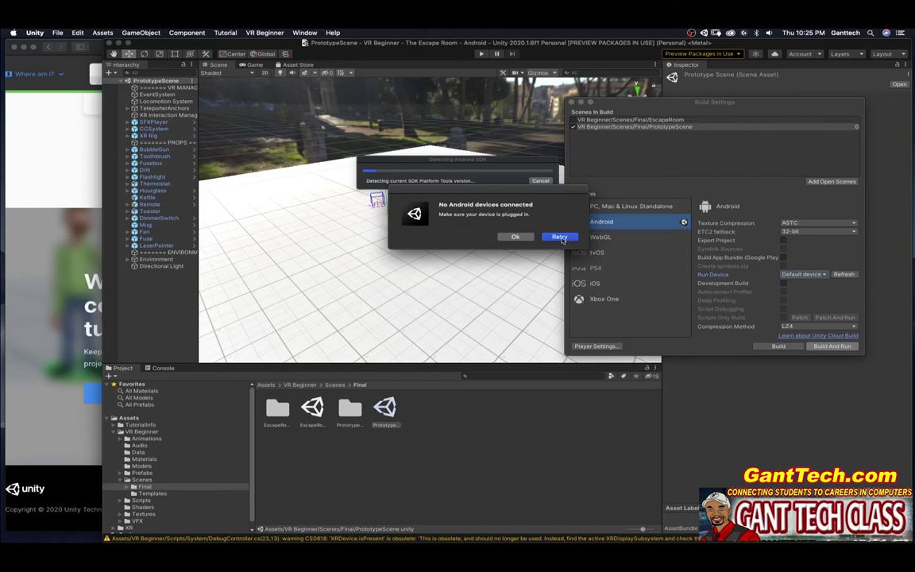
# Dismiss the no-devices alert, set Run Device to Oculus Quest, and start Build And Run again.
pyautogui.click(516, 238)
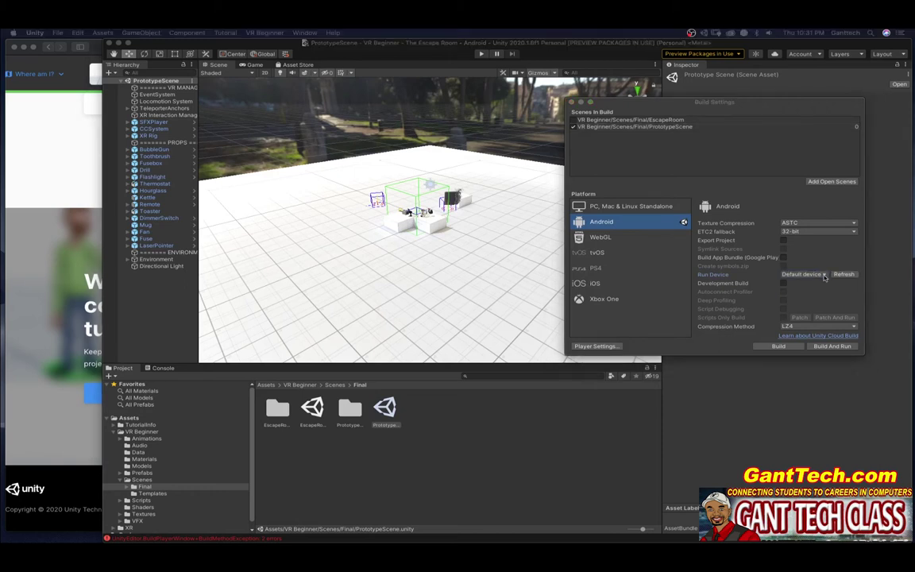
pyautogui.click(843, 277)
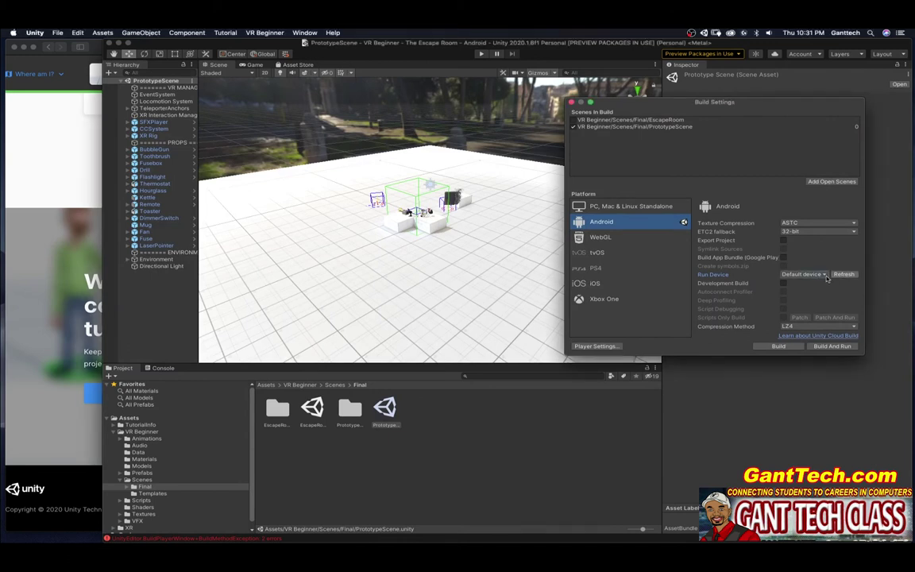
pyautogui.click(802, 274)
pyautogui.click(801, 289)
pyautogui.click(825, 347)
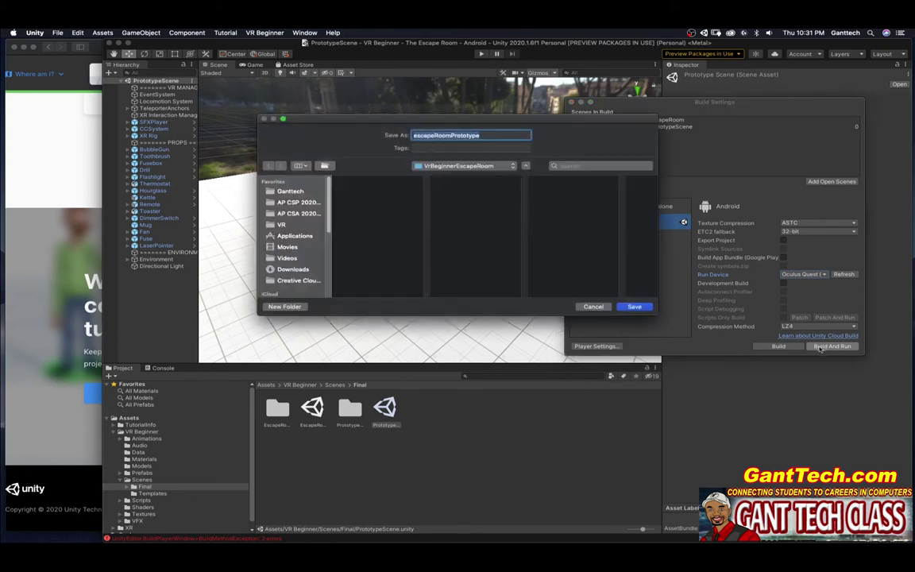
# Save the build as escapeRoomPrototype so it builds and launches on the Quest.
pyautogui.click(632, 305)
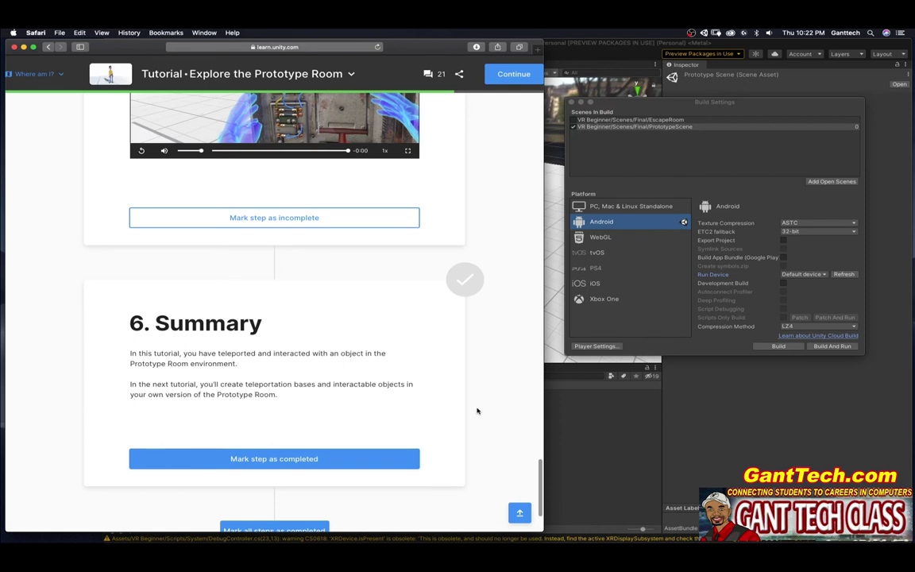
# Mark '6. Summary' as completed and scroll down to the tutorial completion message.
pyautogui.scroll(-1, 477, 411)
pyautogui.click(276, 457)
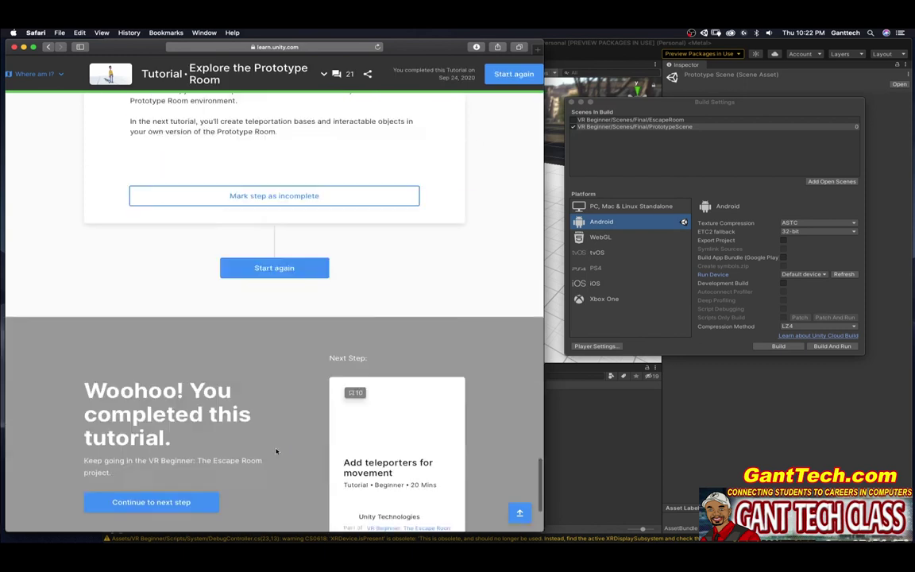
pyautogui.scroll(-3, 416, 409)
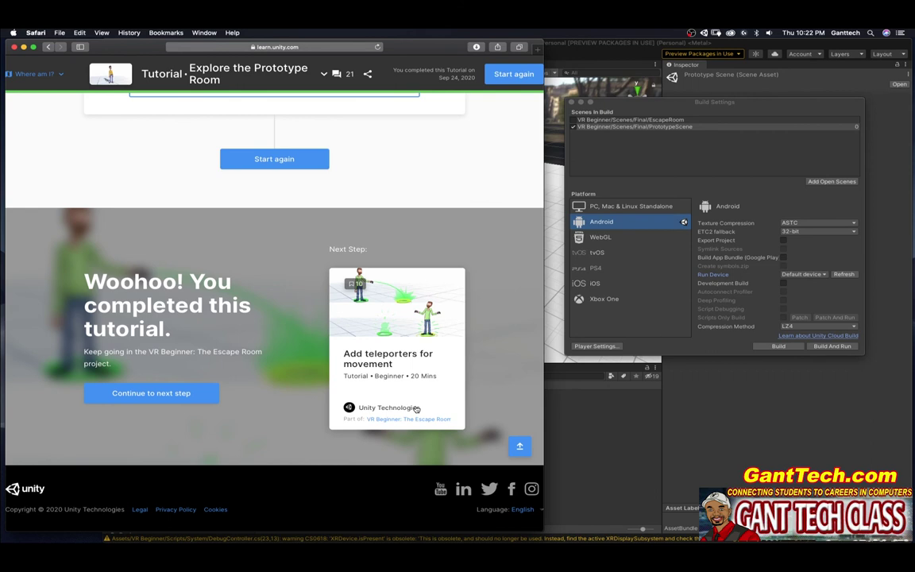